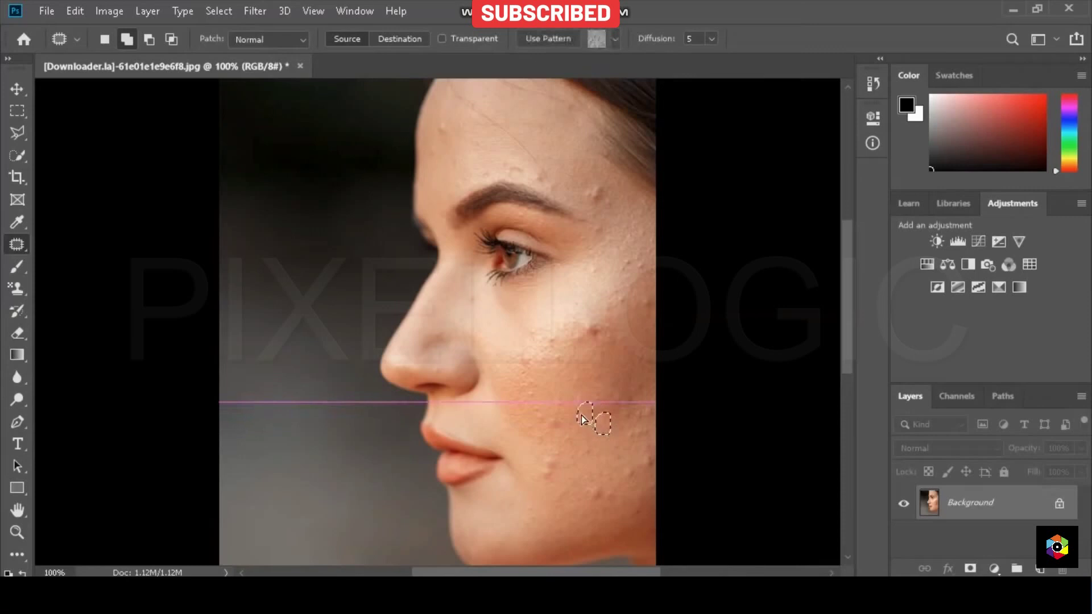
# Zoom to 200% and patch the first few cheek blemishes with nearby clean skin
pyautogui.hotkey('ctrl', 'd')
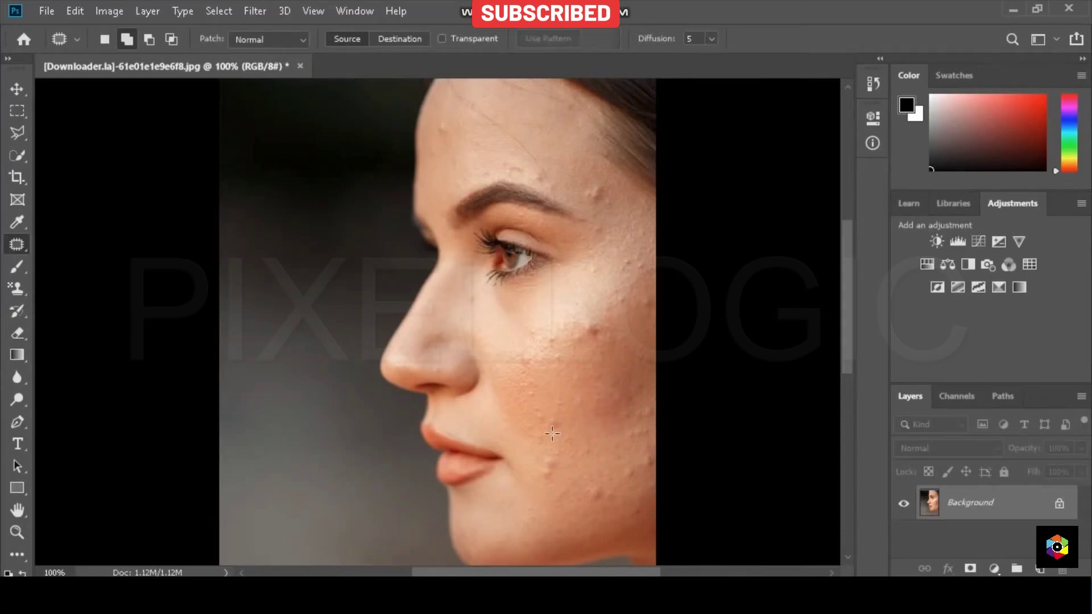
pyautogui.hotkey('ctrl', '+')
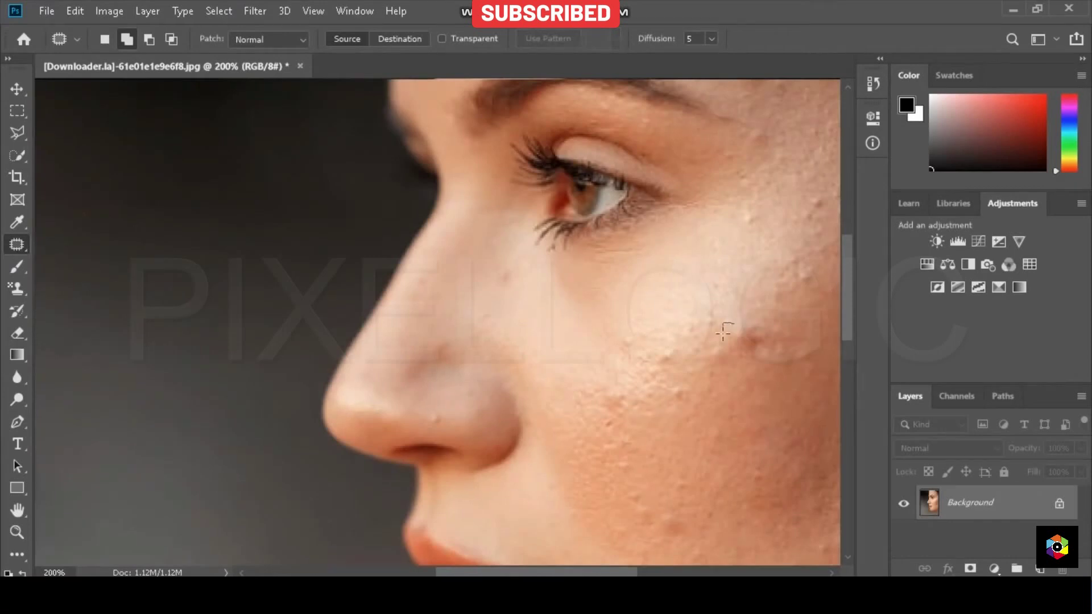
pyautogui.moveTo(760, 355)
pyautogui.mouseDown()
pyautogui.moveTo(726, 316)
pyautogui.moveTo(706, 344)
pyautogui.mouseUp()
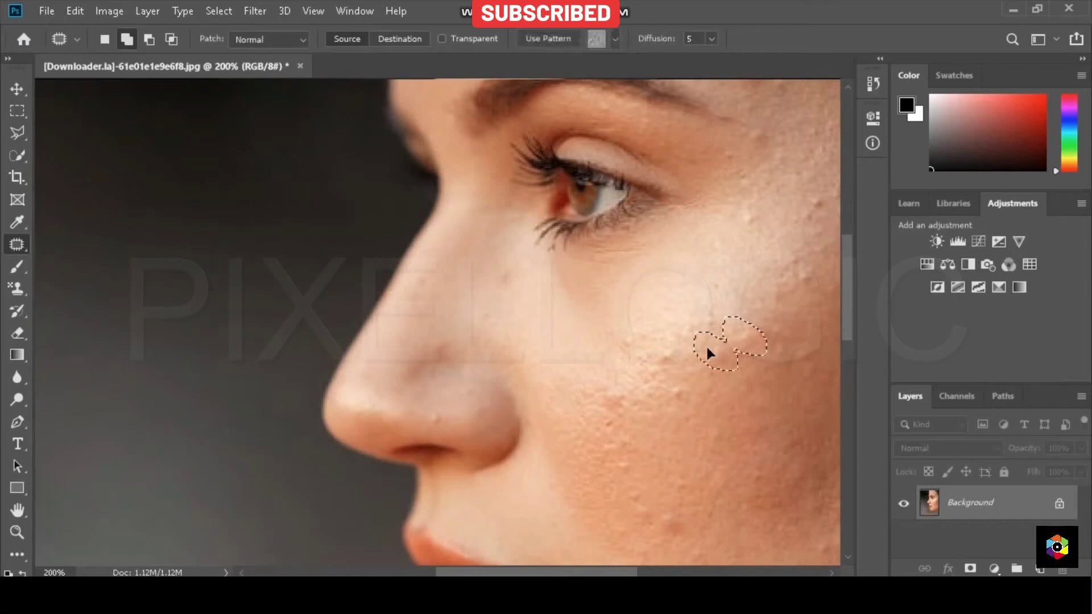
pyautogui.hotkey('ctrl', 'd')
pyautogui.moveTo(617, 572); pyautogui.dragTo(655, 572)
pyautogui.moveTo(602, 329)
pyautogui.mouseDown()
pyautogui.moveTo(592, 347)
pyautogui.moveTo(626, 350)
pyautogui.mouseUp()
pyautogui.hotkey('ctrl', 'd')
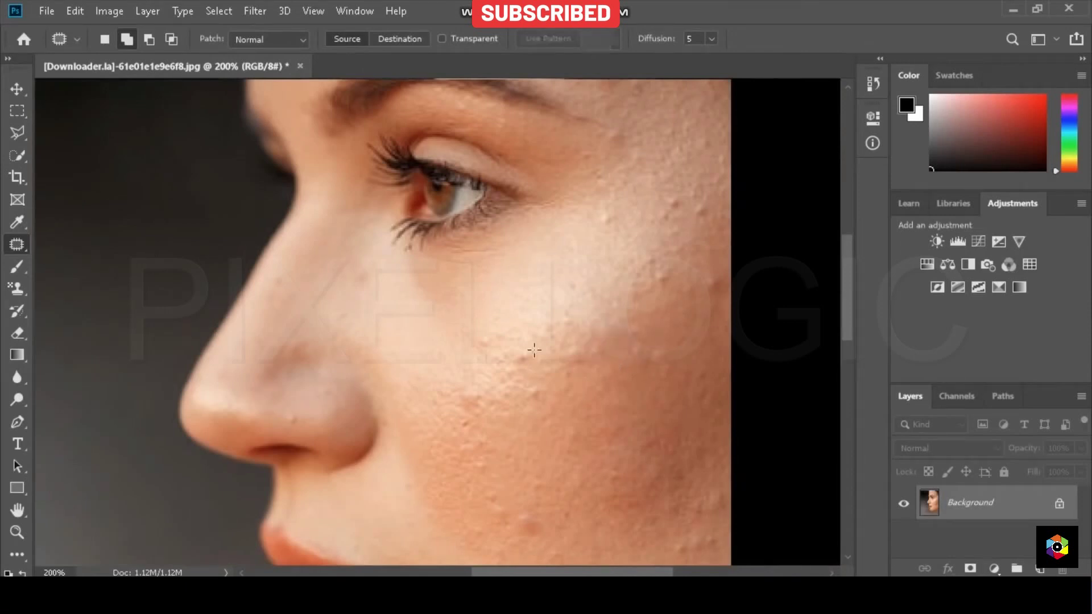
# Patch the remaining blemishes on the cheek below the eye, deselecting after each
pyautogui.moveTo(536, 348); pyautogui.dragTo(534, 350)
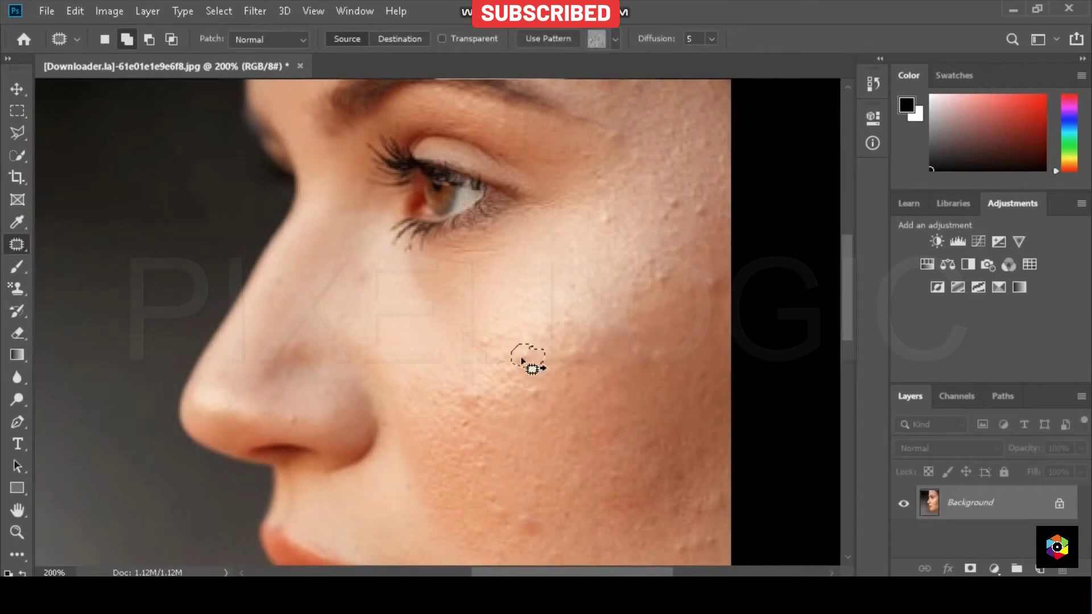
pyautogui.hotkey('ctrl', 'd')
pyautogui.moveTo(706, 278); pyautogui.dragTo(653, 278)
pyautogui.hotkey('ctrl', 'd')
pyautogui.hotkey('ctrl', 'd')
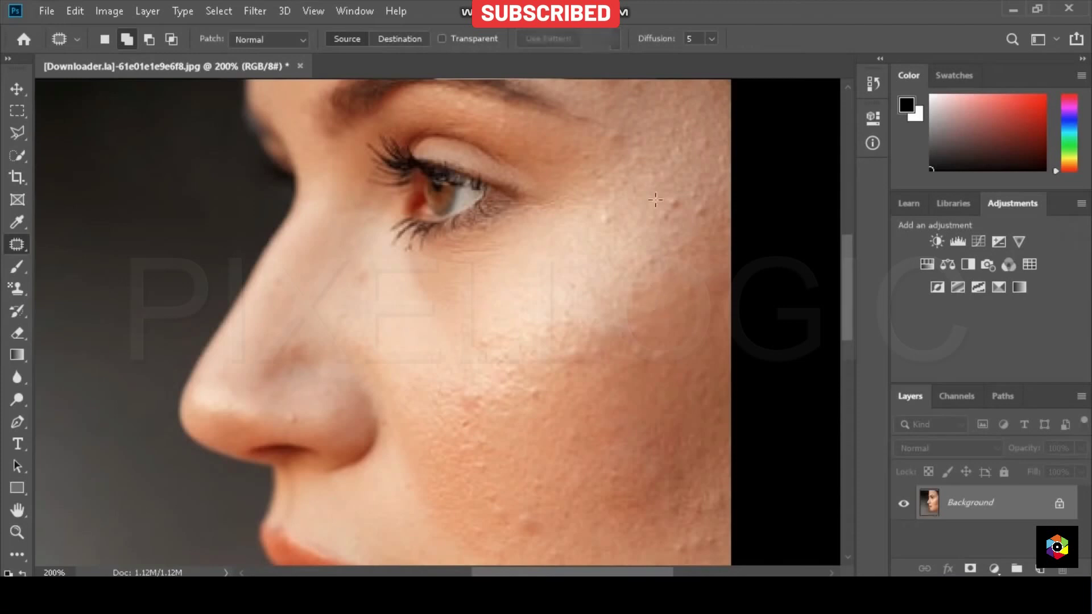
pyautogui.moveTo(665, 199)
pyautogui.mouseDown()
pyautogui.moveTo(675, 209)
pyautogui.moveTo(691, 202)
pyautogui.moveTo(671, 202)
pyautogui.mouseUp()
pyautogui.hotkey('ctrl', 'd')
pyautogui.hotkey('ctrl', 'd')
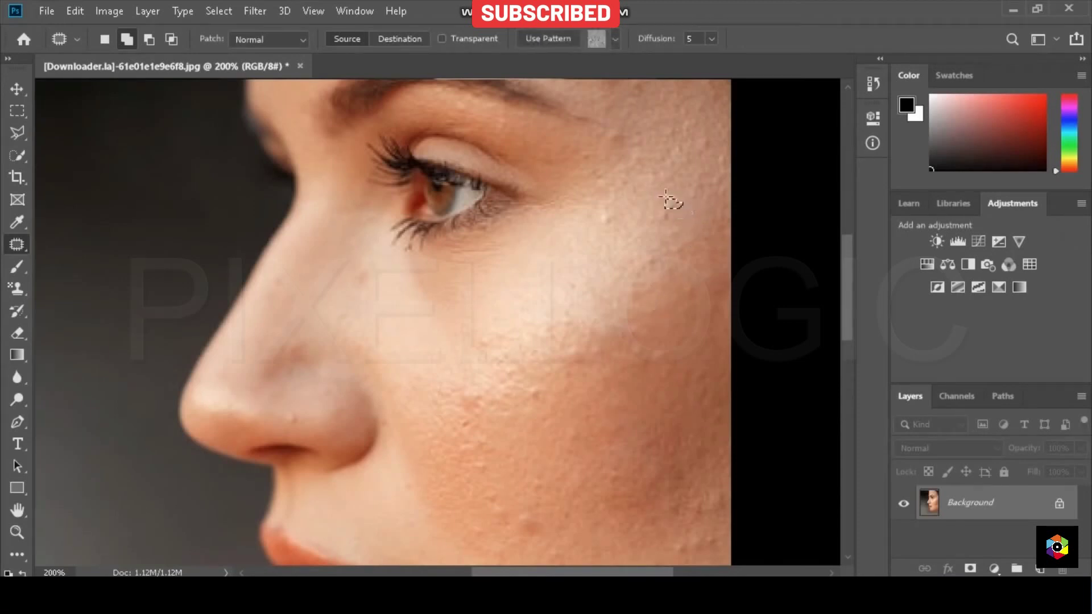
pyautogui.hotkey('ctrl', 'd')
pyautogui.scroll(5, 839, 304)
# Patch the blemishes around the brow with clean skin, dismissing a popup error
pyautogui.moveTo(597, 264)
pyautogui.mouseDown()
pyautogui.moveTo(593, 279)
pyautogui.moveTo(604, 268)
pyautogui.moveTo(636, 310)
pyautogui.mouseUp()
pyautogui.hotkey('ctrl', 'd')
pyautogui.hotkey('ctrl', 'd')
pyautogui.hotkey('ctrl', 'd')
# Patch several blemishes on the lower cheek using the skin beneath them
pyautogui.hotkey('ctrl', 'd')
pyautogui.moveTo(492, 238)
pyautogui.mouseDown()
pyautogui.moveTo(526, 274)
pyautogui.moveTo(551, 257)
pyautogui.mouseUp()
pyautogui.hotkey('ctrl', 'd')
pyautogui.hotkey('ctrl', 'd')
pyautogui.moveTo(449, 216)
pyautogui.mouseDown()
pyautogui.moveTo(459, 230)
pyautogui.moveTo(430, 218)
pyautogui.moveTo(392, 253)
pyautogui.mouseUp()
pyautogui.hotkey('ctrl', 'd')
pyautogui.hotkey('ctrl', 'd')
pyautogui.hotkey('ctrl', 'd')
pyautogui.moveTo(301, 135)
pyautogui.mouseDown()
pyautogui.moveTo(287, 147)
pyautogui.moveTo(307, 162)
pyautogui.mouseUp()
pyautogui.click(419, 336)
pyautogui.hotkey('ctrl', 'd')
pyautogui.hotkey('ctrl', 'd')
pyautogui.moveTo(848, 268); pyautogui.dragTo(848, 363)
pyautogui.moveTo(595, 426); pyautogui.dragTo(598, 452)
pyautogui.hotkey('ctrl', 'd')
pyautogui.moveTo(505, 363)
pyautogui.mouseDown()
pyautogui.moveTo(536, 385)
pyautogui.moveTo(541, 371)
pyautogui.moveTo(511, 408)
pyautogui.mouseUp()
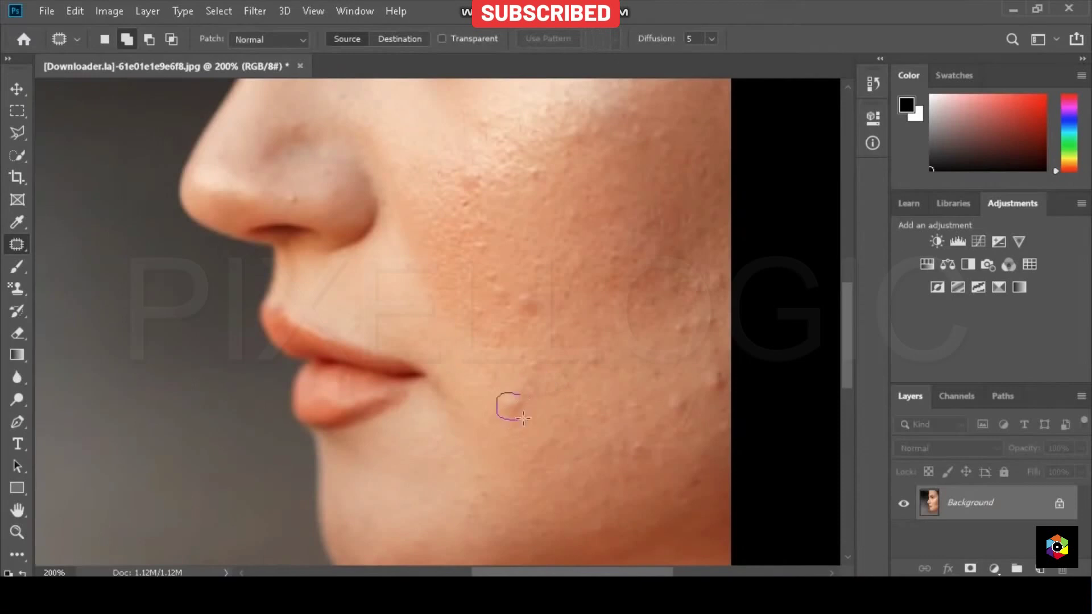
pyautogui.hotkey('ctrl', 'd')
pyautogui.moveTo(536, 292)
pyautogui.mouseDown()
pyautogui.moveTo(519, 289)
pyautogui.moveTo(578, 311)
pyautogui.mouseUp()
pyautogui.hotkey('ctrl', 'd')
pyautogui.moveTo(494, 285); pyautogui.dragTo(472, 295)
pyautogui.hotkey('ctrl', 'd')
pyautogui.moveTo(709, 369)
pyautogui.mouseDown()
pyautogui.moveTo(678, 381)
pyautogui.moveTo(628, 436)
pyautogui.mouseUp()
# Patch the small spots along the jaw edge
pyautogui.hotkey('ctrl', 'd')
pyautogui.scroll(3, 848, 376)
pyautogui.moveTo(683, 398)
pyautogui.mouseDown()
pyautogui.moveTo(694, 418)
pyautogui.moveTo(663, 408)
pyautogui.mouseUp()
pyautogui.moveTo(724, 378); pyautogui.dragTo(663, 390)
pyautogui.hotkey('ctrl', 'd')
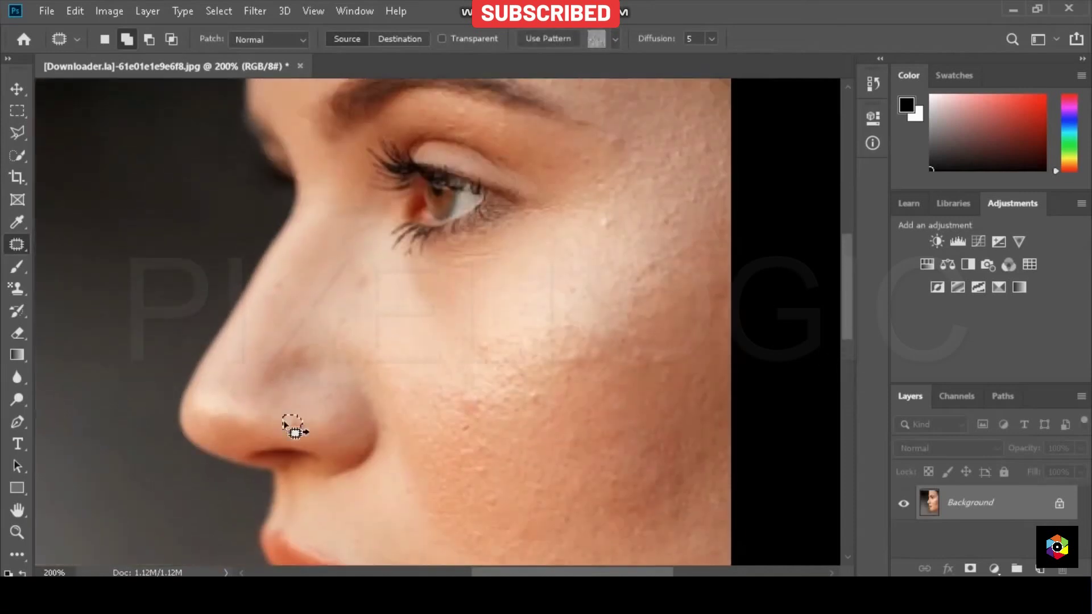
pyautogui.moveTo(848, 357)
pyautogui.mouseDown()
pyautogui.moveTo(845, 290)
pyautogui.moveTo(840, 304)
pyautogui.mouseUp()
pyautogui.moveTo(602, 333); pyautogui.dragTo(617, 335)
pyautogui.hotkey('ctrl', 'd')
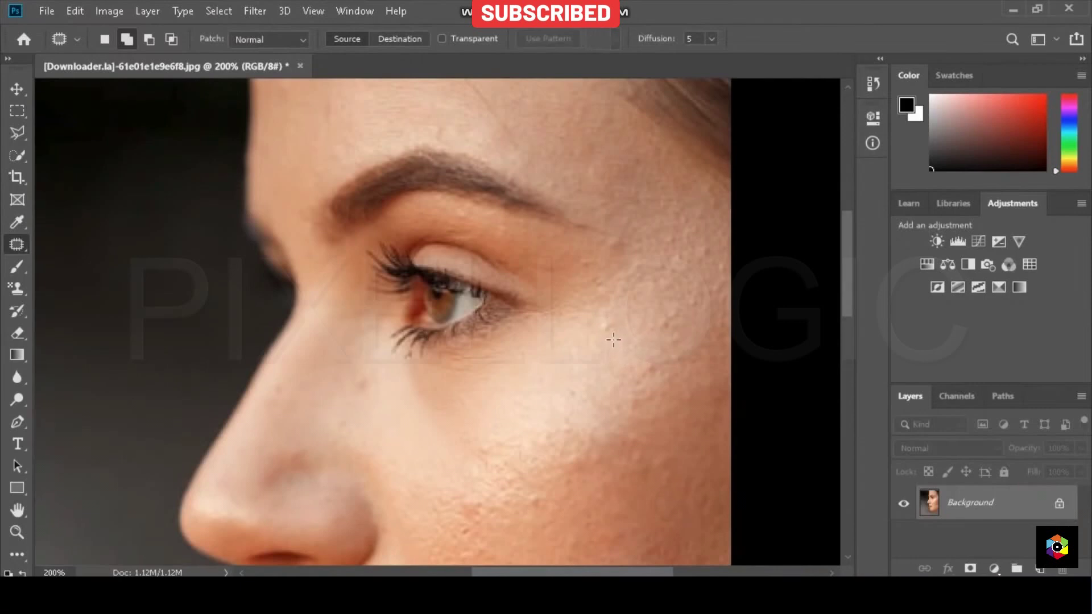
# Patch the last spots below the eye and under the brow, then zoom out
pyautogui.moveTo(616, 320); pyautogui.dragTo(614, 324)
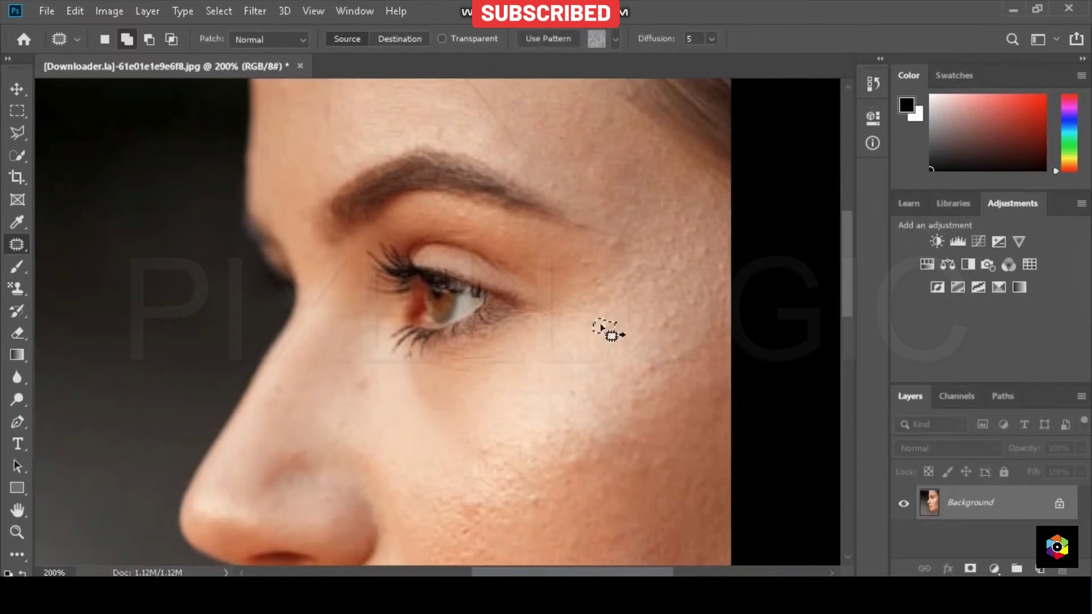
pyautogui.hotkey('ctrl', 'd')
pyautogui.moveTo(622, 238); pyautogui.dragTo(630, 276)
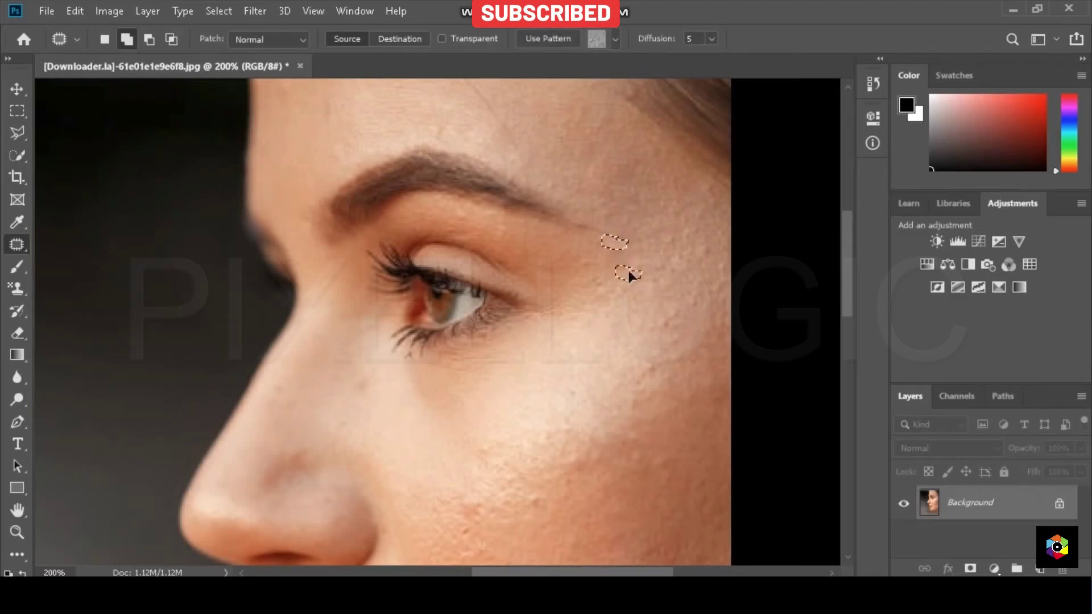
pyautogui.hotkey('ctrl', '-')
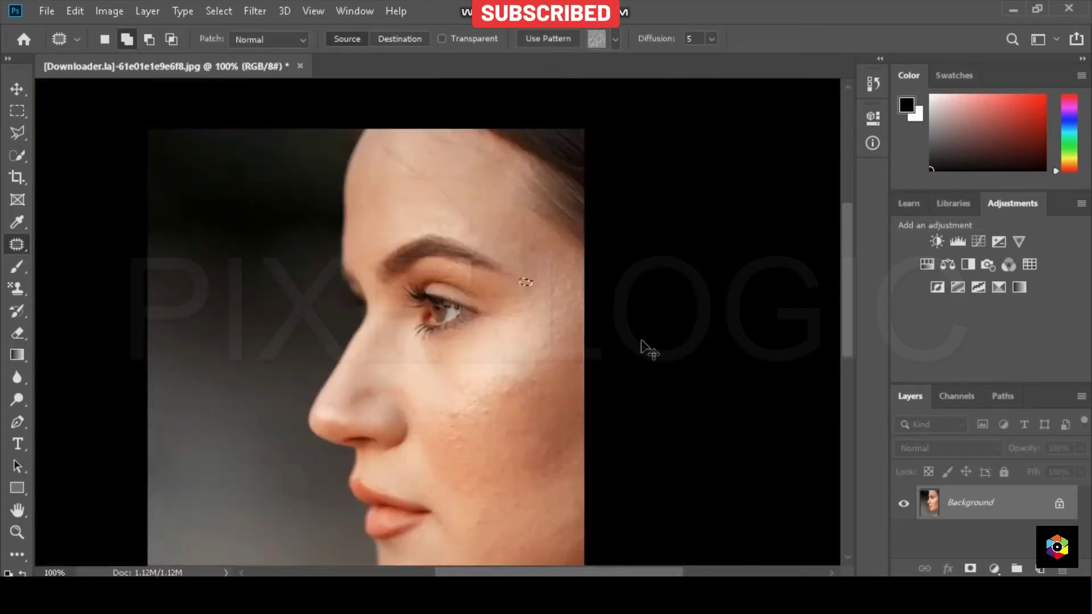
pyautogui.hotkey('ctrl', '-')
# Duplicate the Background layer and set the copy's blend mode to Vivid Light
pyautogui.moveTo(946, 508); pyautogui.dragTo(990, 509)
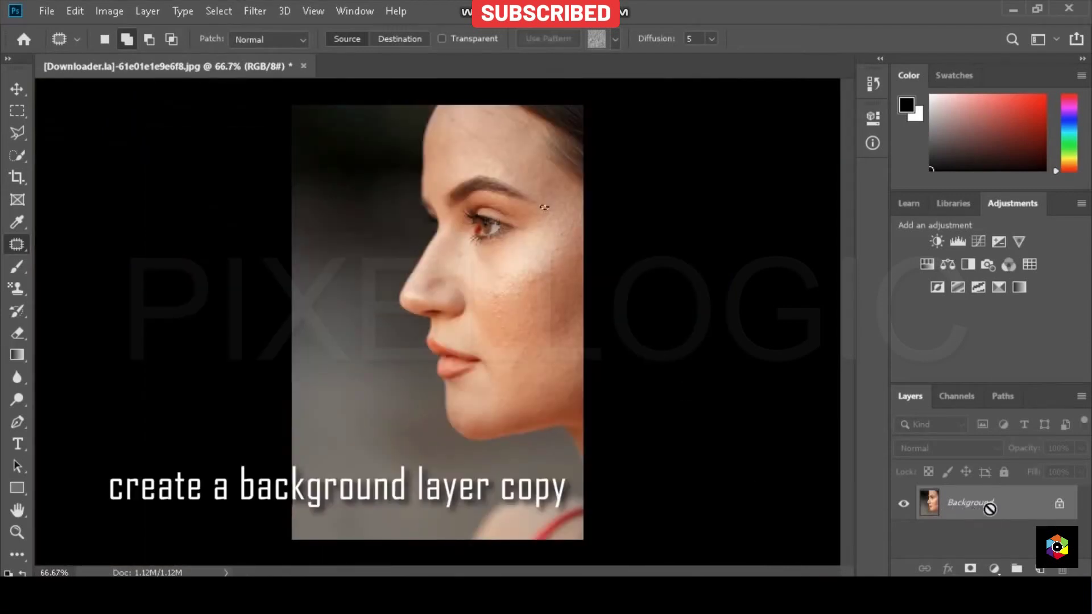
pyautogui.moveTo(990, 509); pyautogui.dragTo(1040, 568)
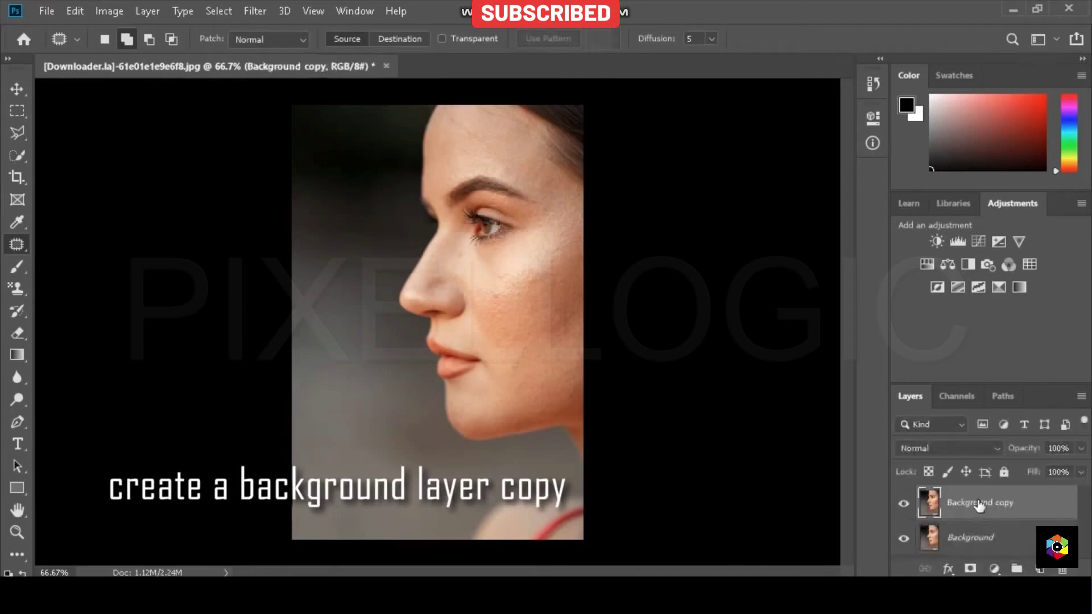
pyautogui.click(937, 444)
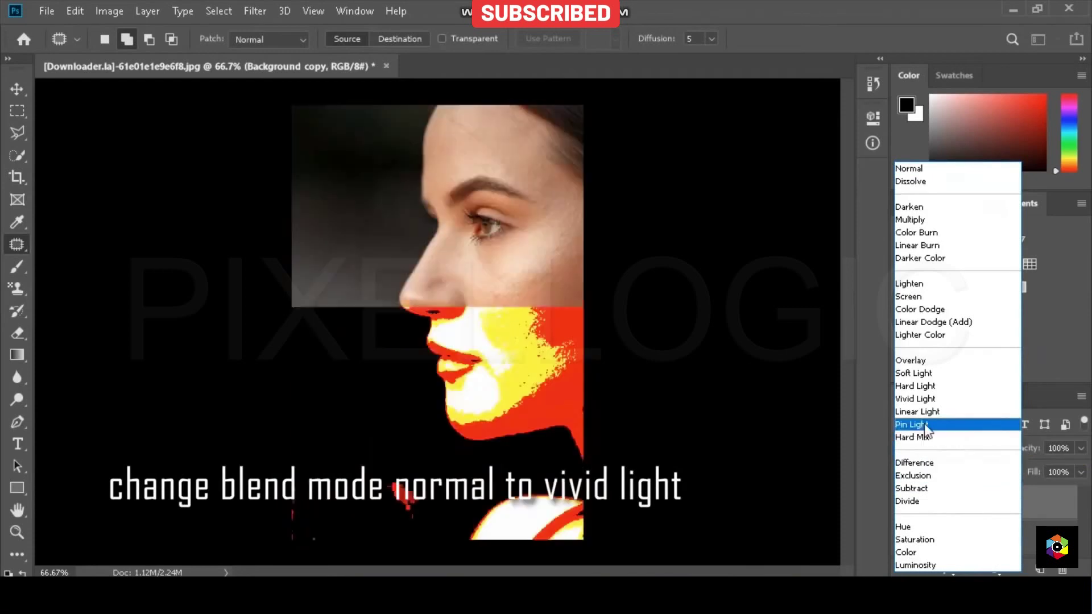
pyautogui.click(924, 402)
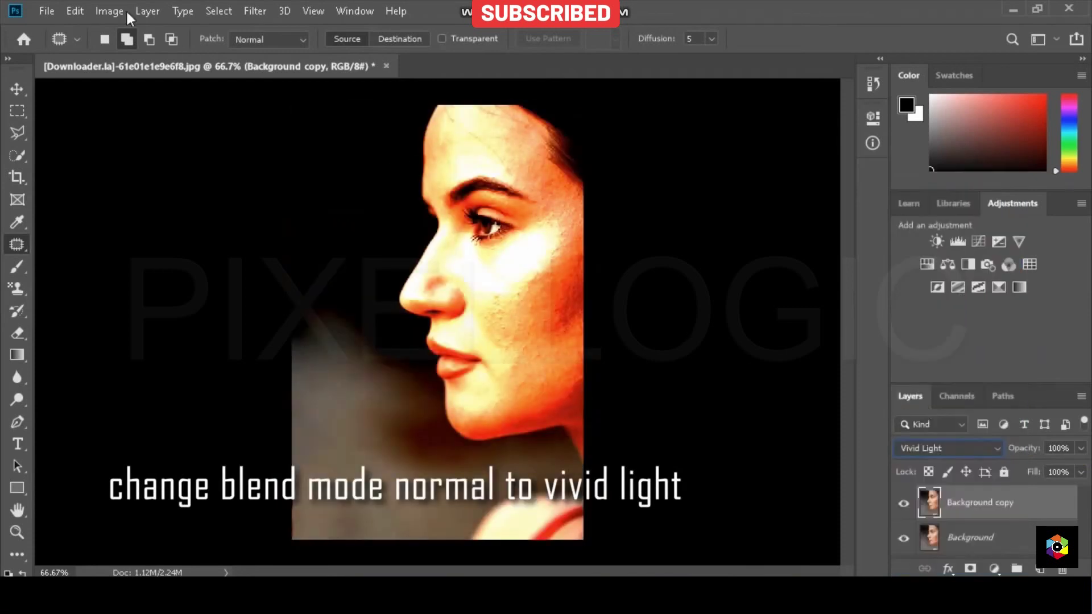
# Invert the Vivid Light Background copy layer
pyautogui.click(110, 12)
pyautogui.moveTo(135, 56)
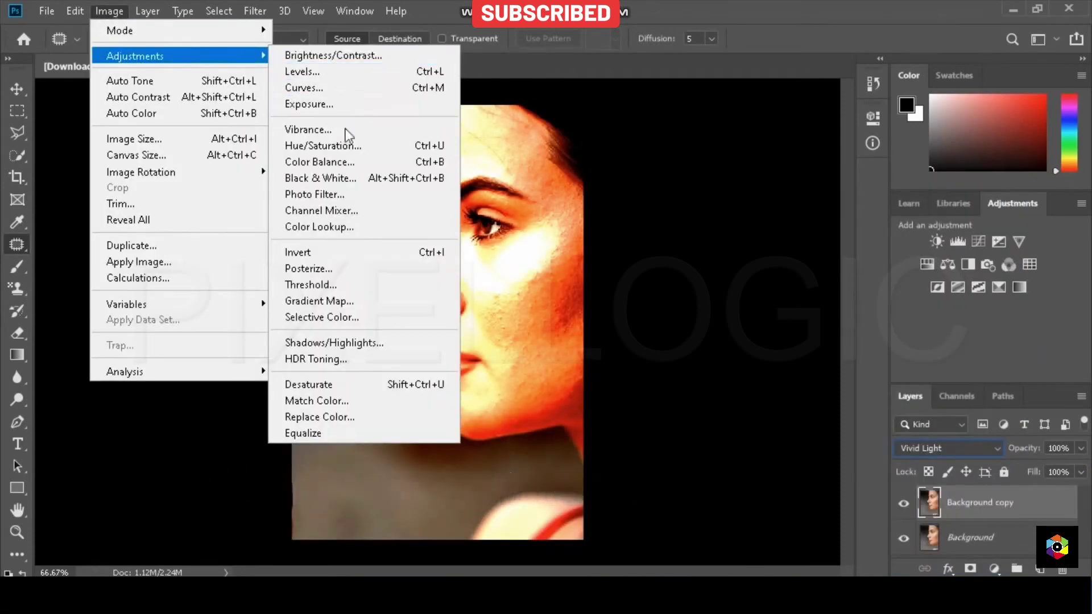
pyautogui.click(355, 251)
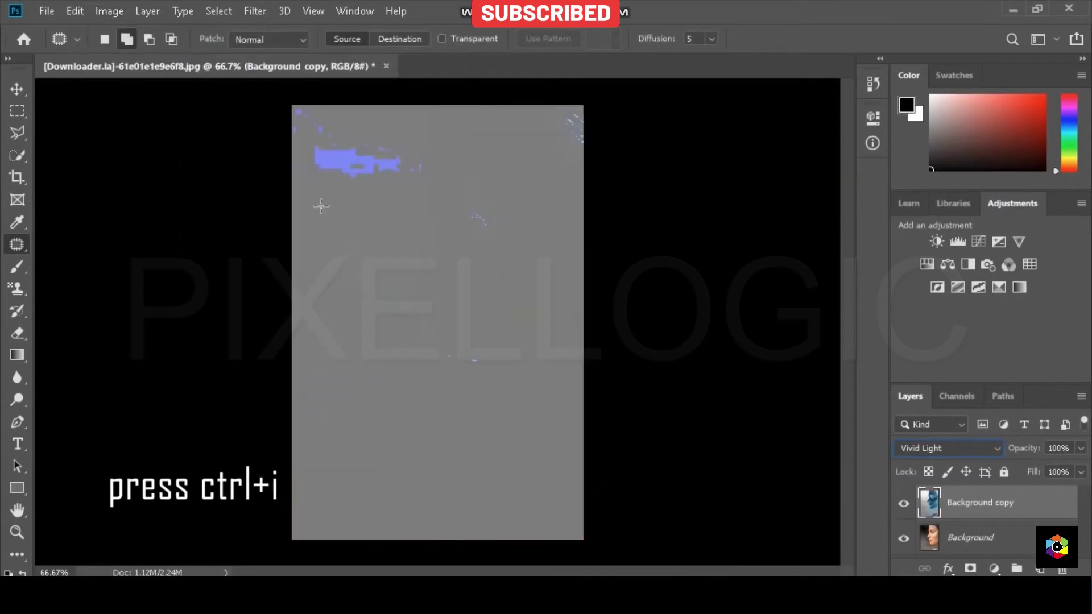
pyautogui.click(256, 12)
pyautogui.moveTo(268, 350)
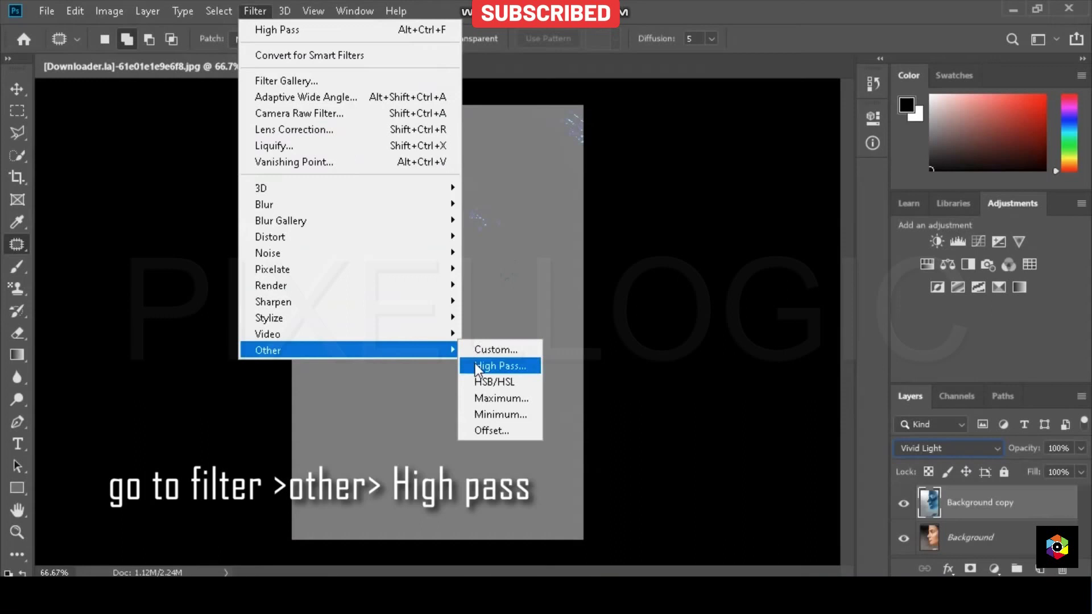
# Apply a High Pass filter with a 4.5-pixel radius to the inverted copy
pyautogui.click(478, 365)
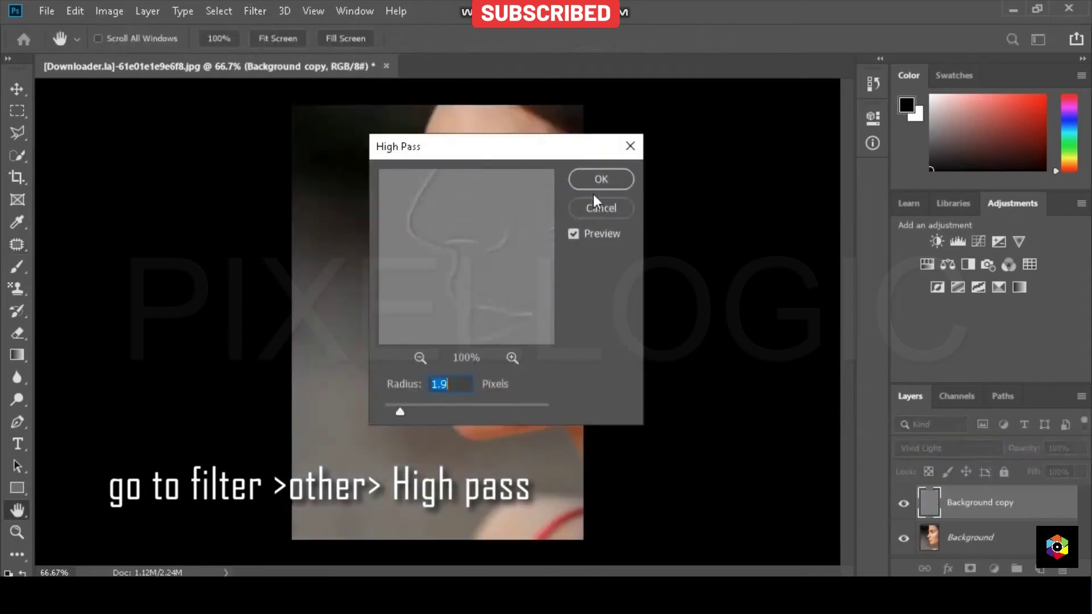
pyautogui.moveTo(501, 142); pyautogui.dragTo(755, 211)
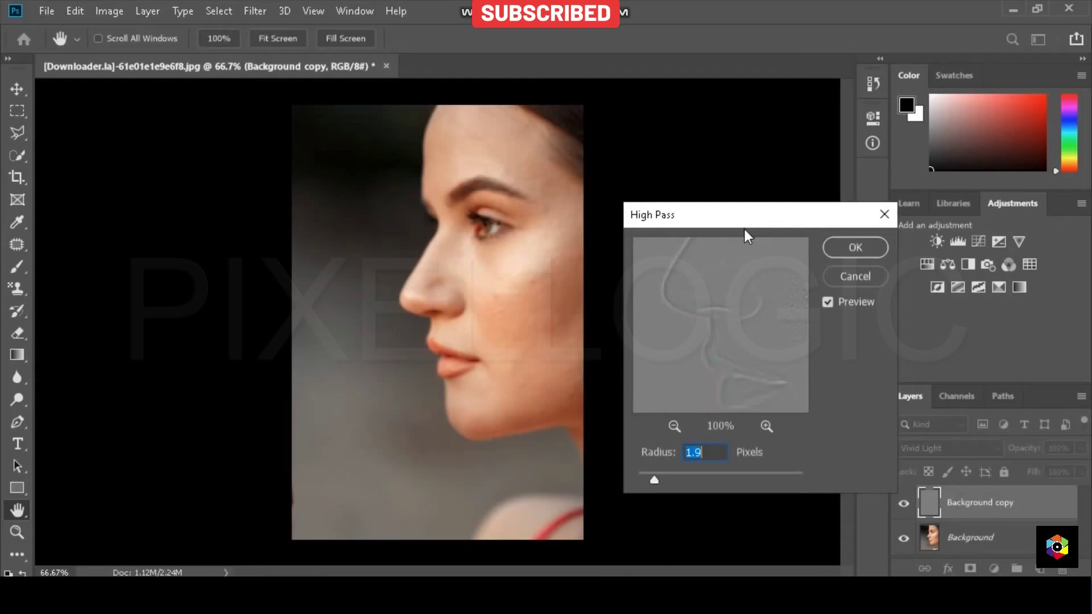
pyautogui.moveTo(728, 216); pyautogui.dragTo(779, 220)
pyautogui.moveTo(712, 482); pyautogui.dragTo(715, 480)
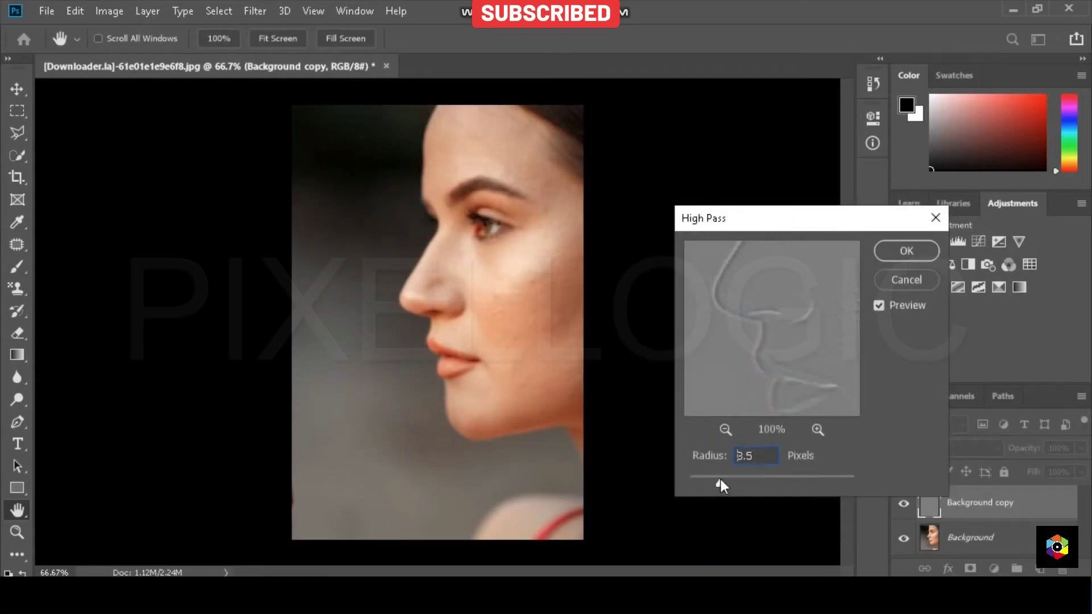
pyautogui.moveTo(729, 479); pyautogui.dragTo(736, 480)
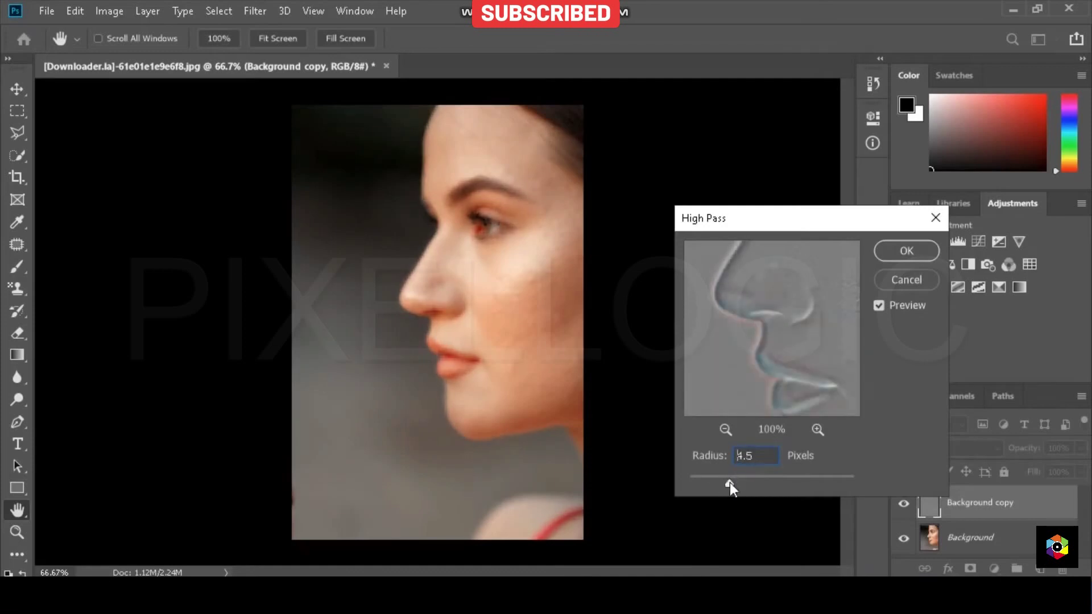
pyautogui.click(904, 252)
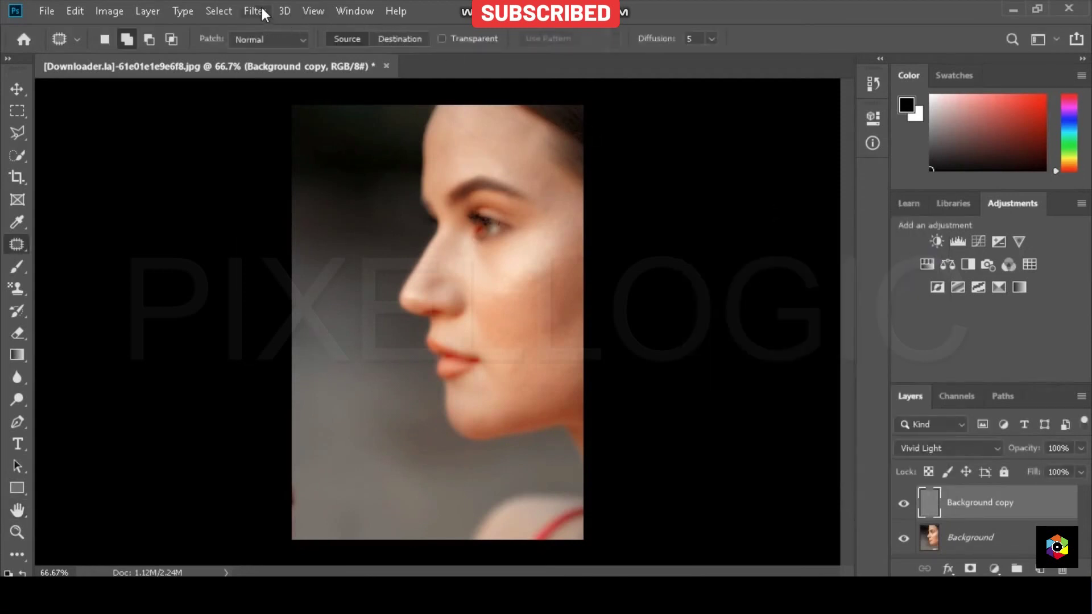
# Set a Gaussian Blur radius of 1.2 pixels on the Background copy
pyautogui.click(262, 9)
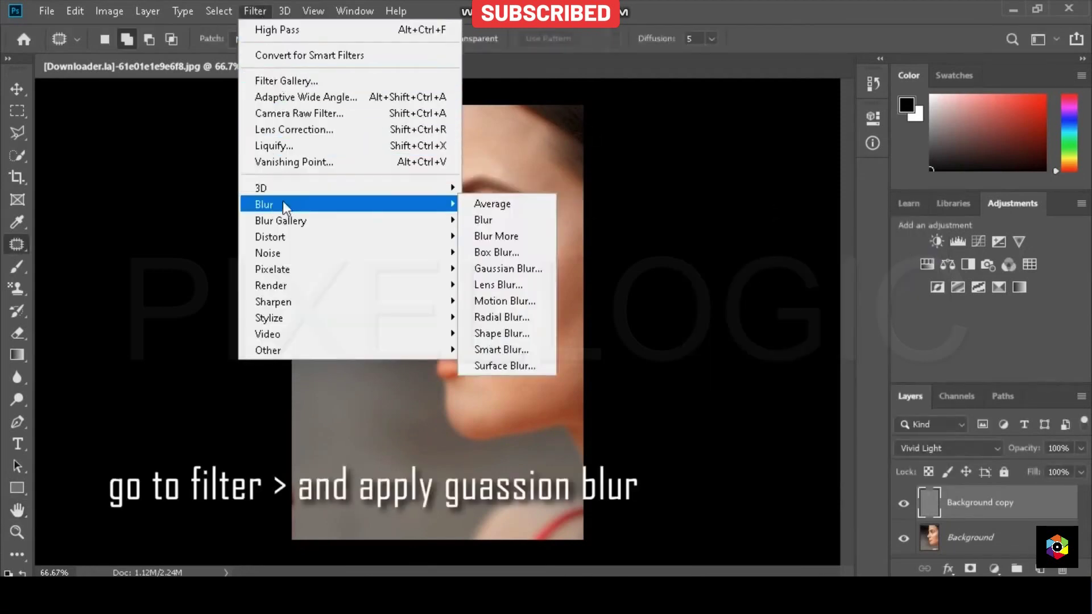
pyautogui.click(508, 268)
pyautogui.moveTo(517, 270)
pyautogui.mouseDown()
pyautogui.moveTo(687, 276)
pyautogui.moveTo(695, 233)
pyautogui.mouseUp()
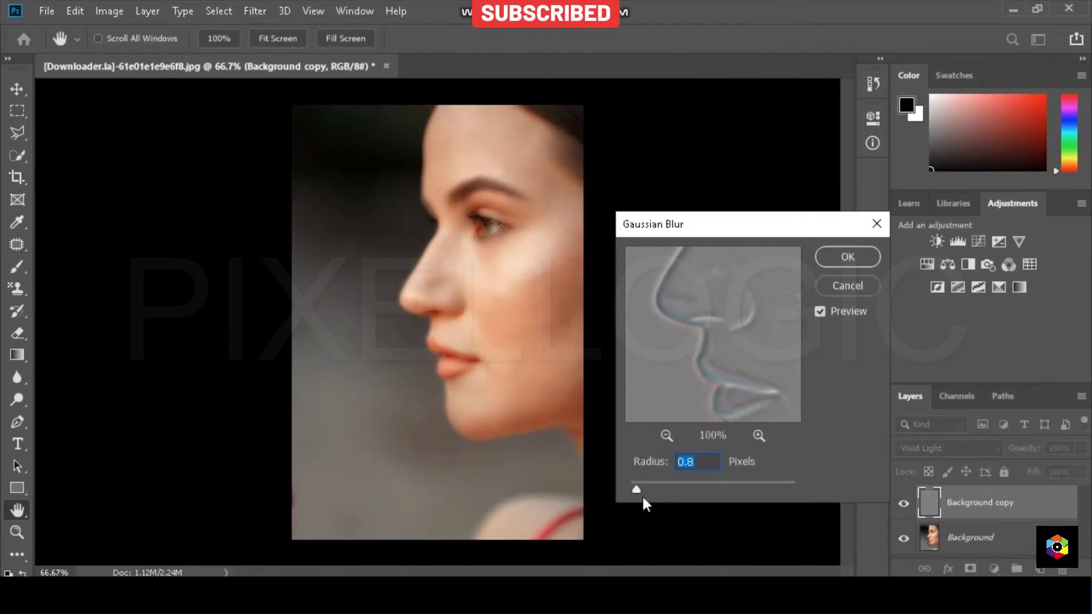
pyautogui.moveTo(641, 489); pyautogui.dragTo(641, 489)
# Confirm the blur, add an inverted black mask to Background copy, and ready the Brush
pyautogui.click(841, 256)
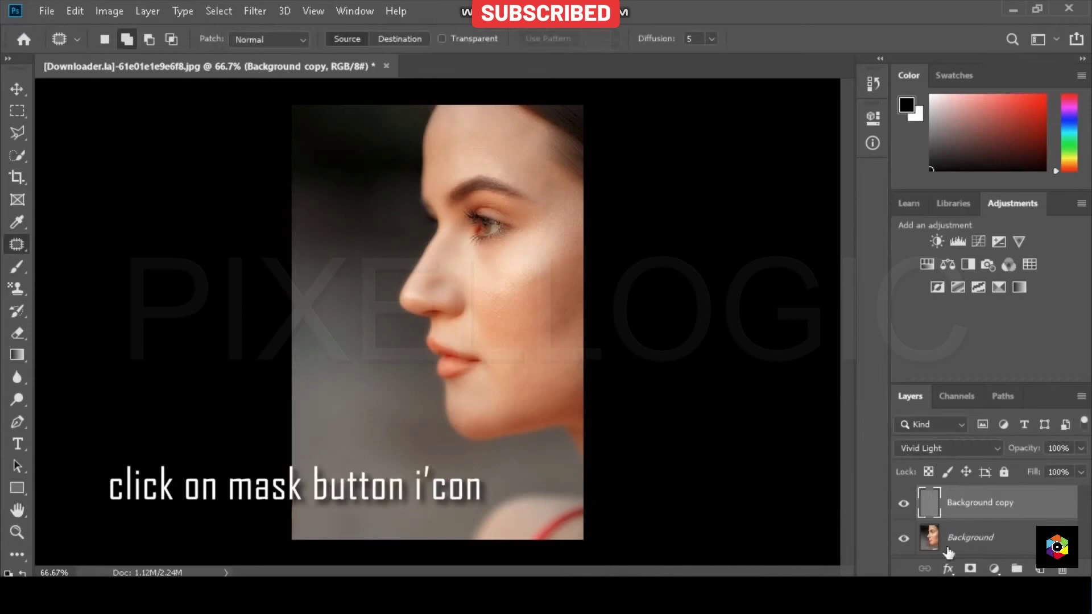
pyautogui.click(971, 568)
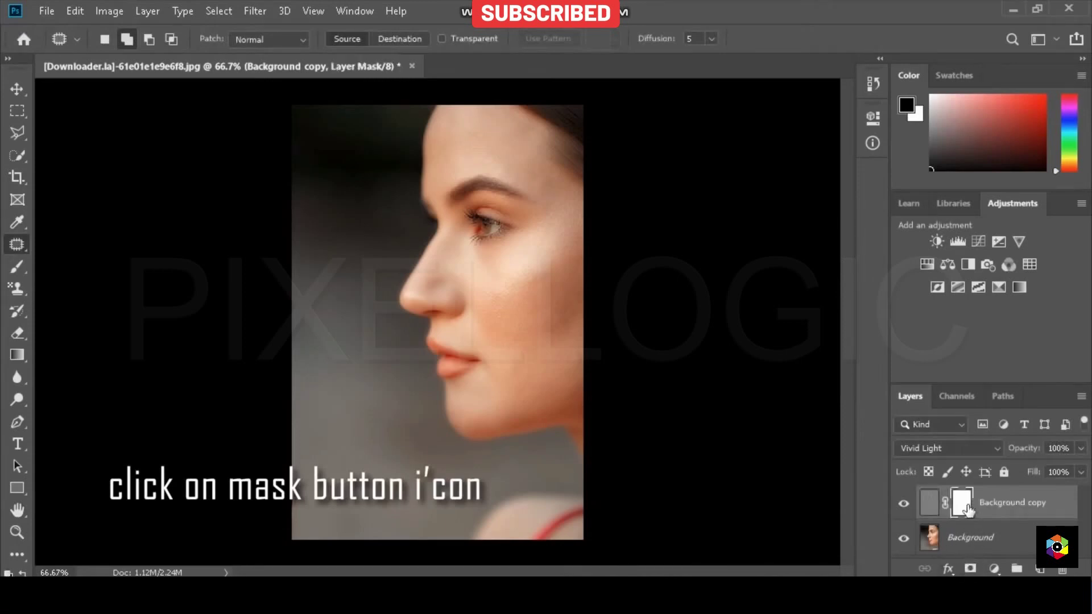
pyautogui.hotkey('ctrl', 'i')
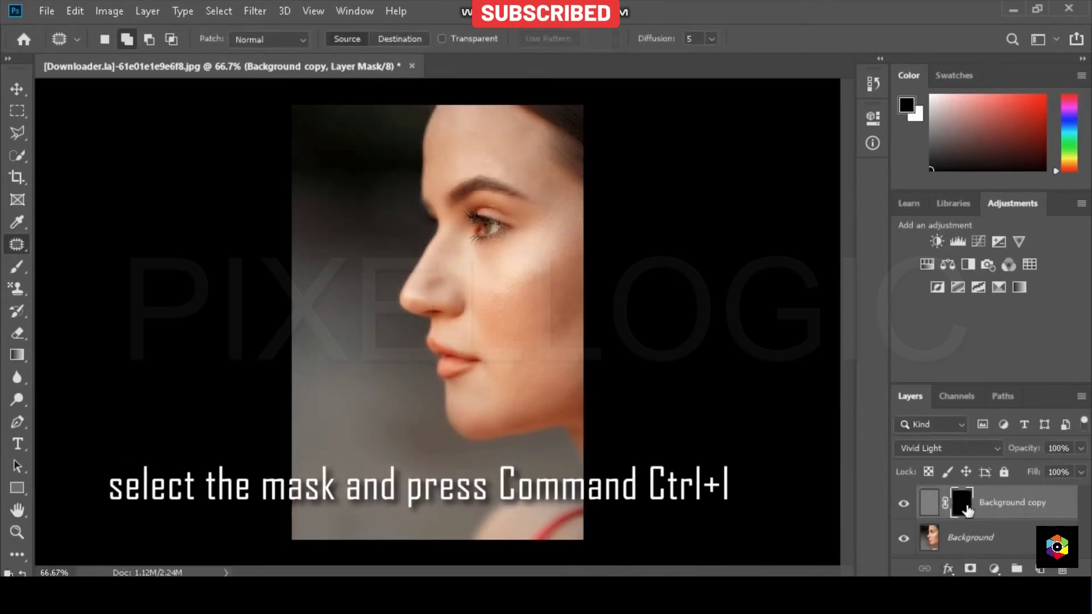
pyautogui.click(17, 266)
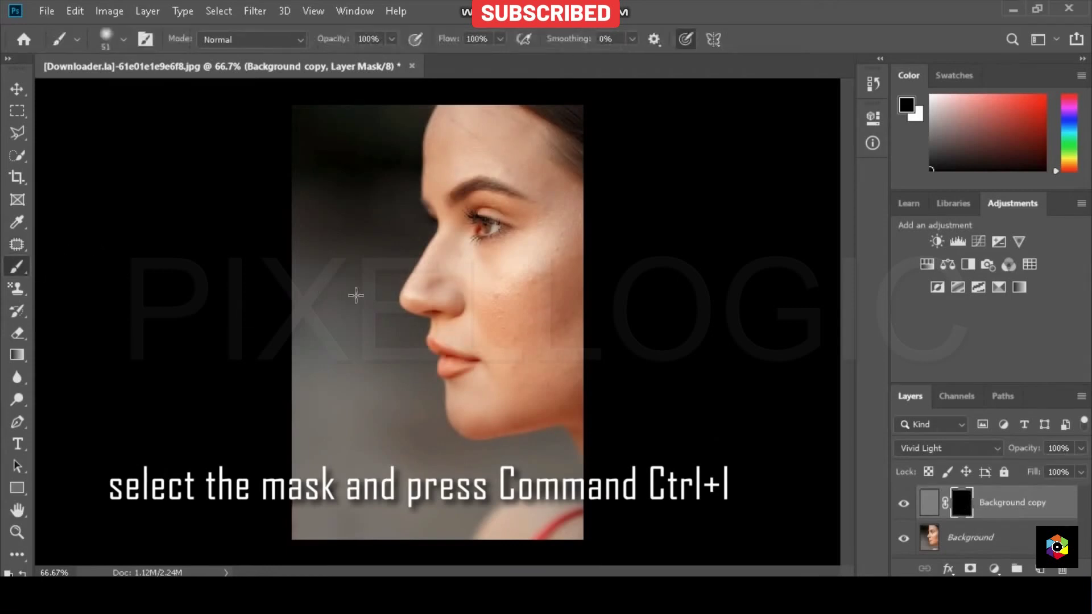
pyautogui.hotkey('ctrl', '+')
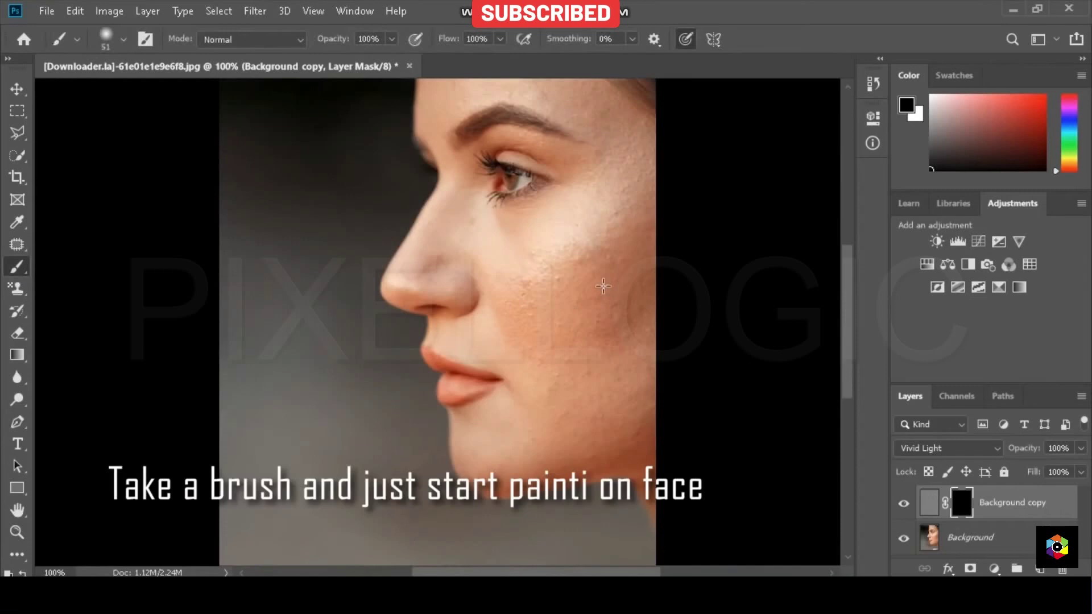
# Paint the mask white over cheek, jaw and forehead, then clean the edges in black
pyautogui.press('x')
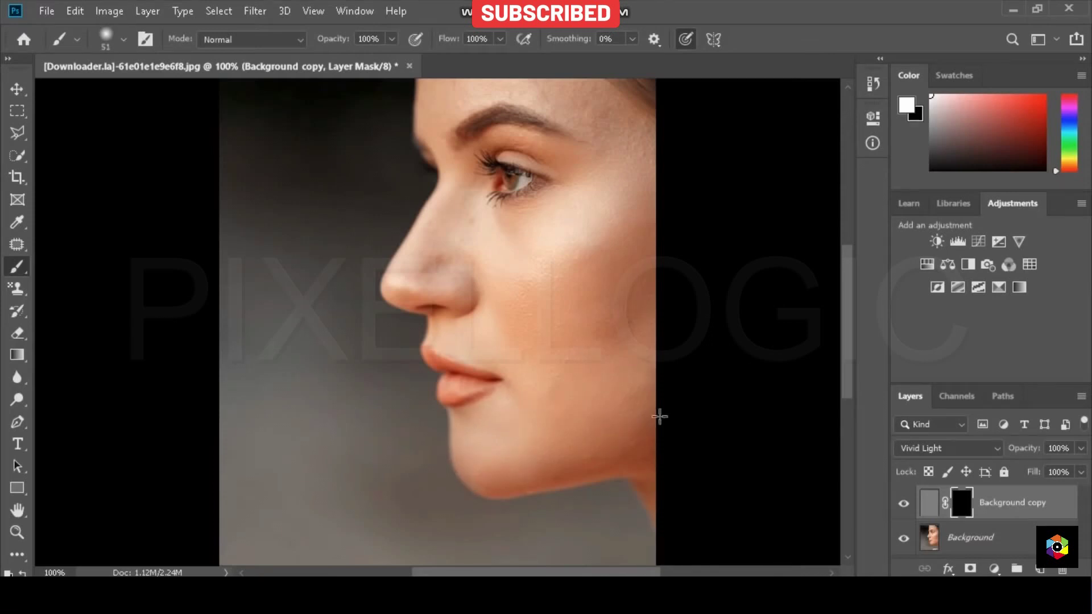
pyautogui.moveTo(451, 340); pyautogui.dragTo(452, 290)
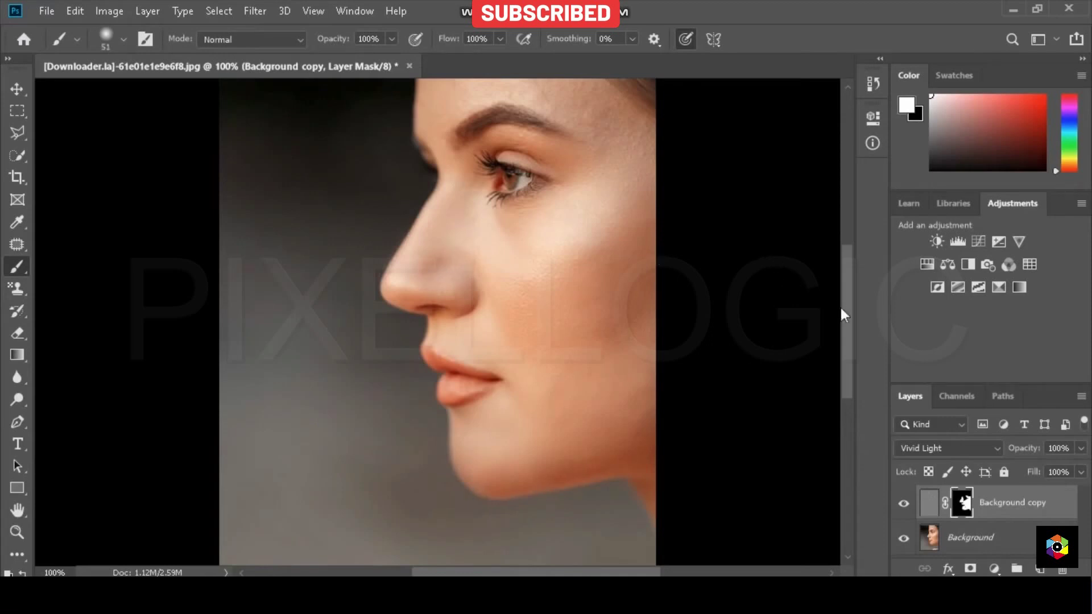
pyautogui.moveTo(845, 305); pyautogui.dragTo(847, 245)
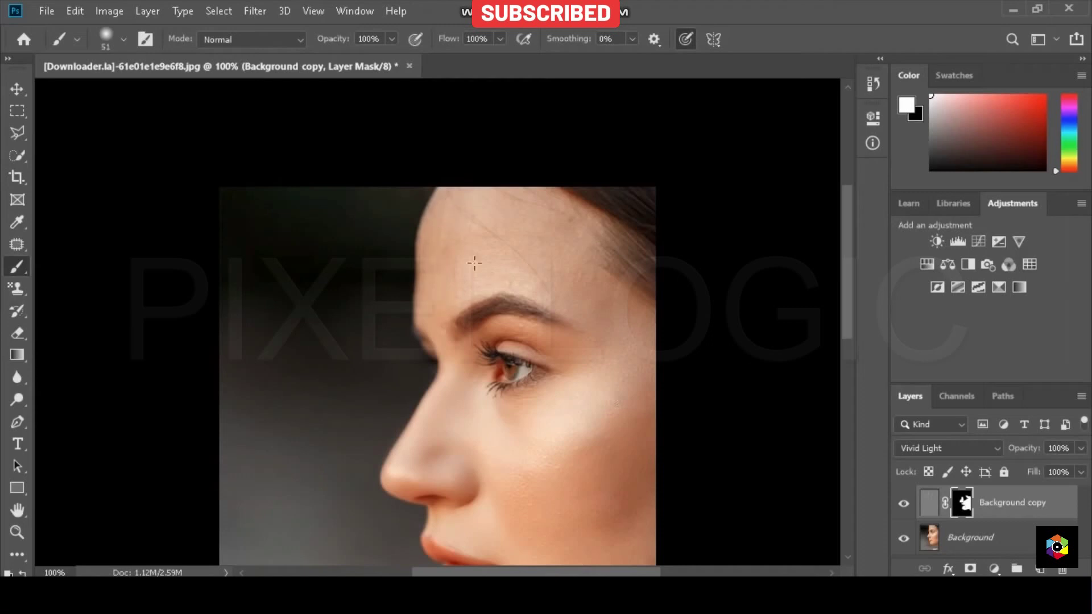
pyautogui.moveTo(492, 283); pyautogui.dragTo(501, 304)
pyautogui.press('x')
pyautogui.press('x')
pyautogui.moveTo(845, 326); pyautogui.dragTo(680, 313)
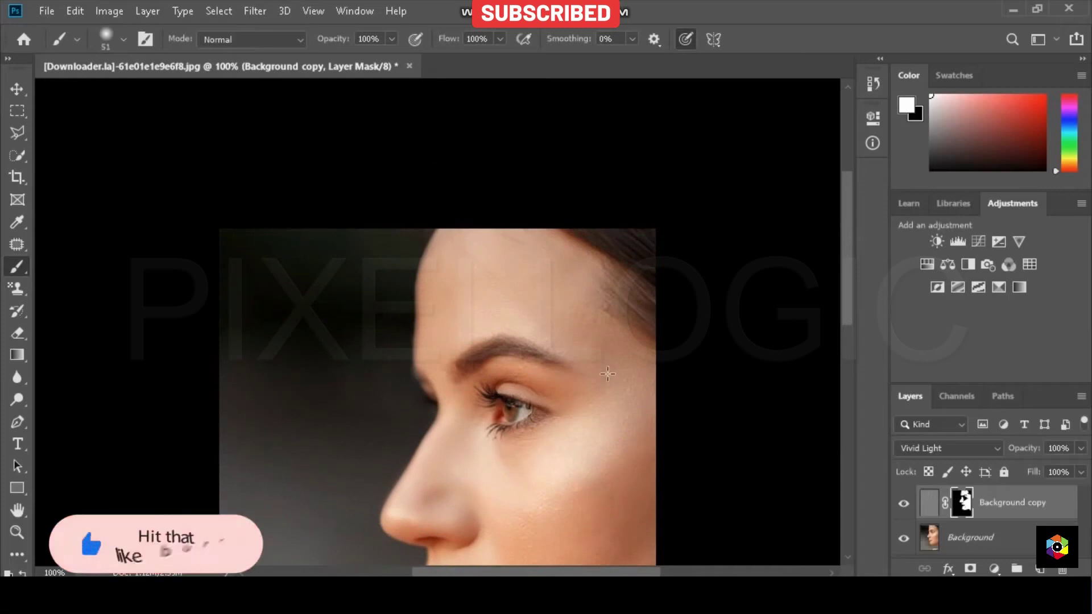
pyautogui.moveTo(848, 293); pyautogui.dragTo(851, 359)
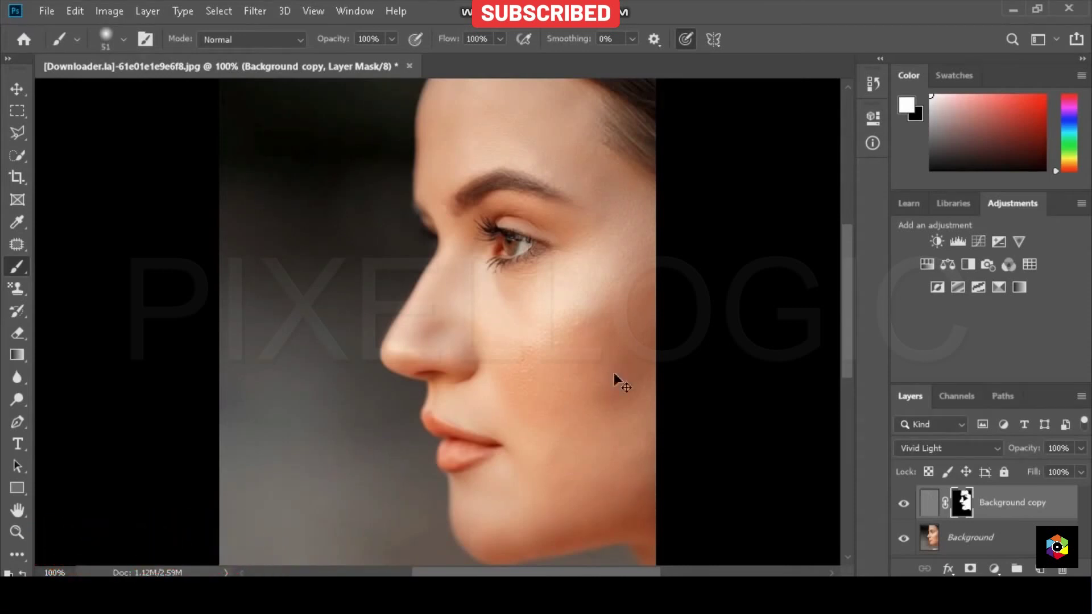
pyautogui.hotkey('ctrl', '-')
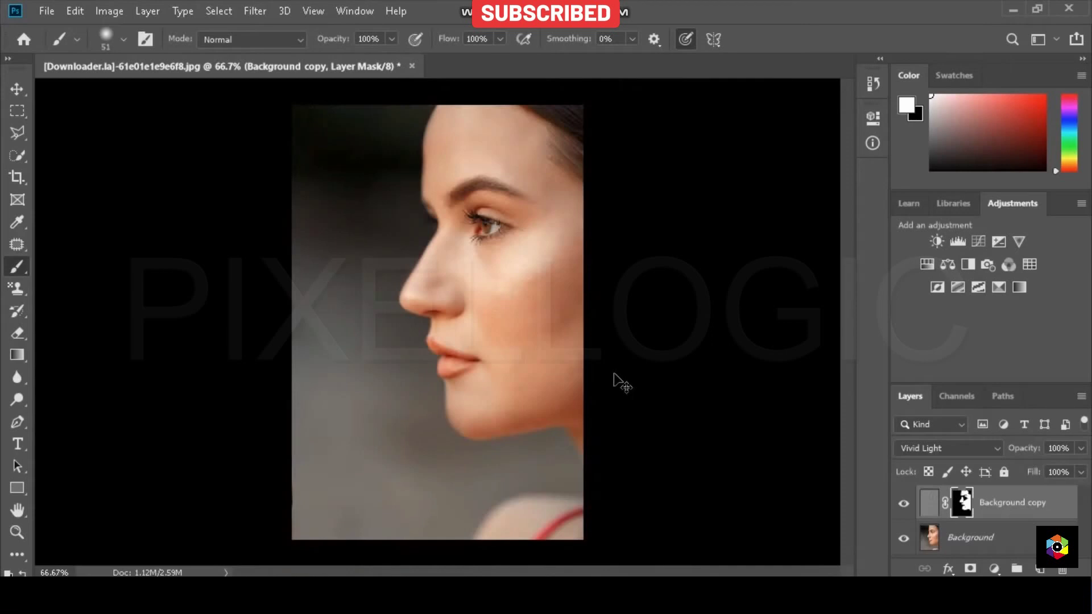
# Duplicate Background, move the copy to the top of the stack, and desaturate it
pyautogui.click(979, 537)
pyautogui.press('d')
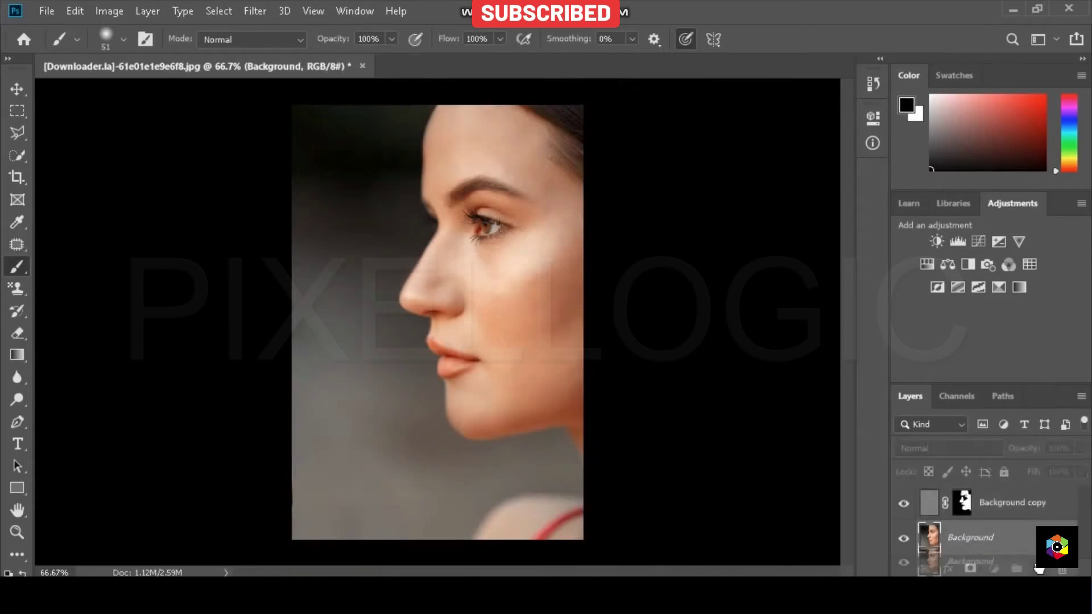
pyautogui.hotkey('ctrl', 'j')
pyautogui.moveTo(995, 539); pyautogui.dragTo(993, 499)
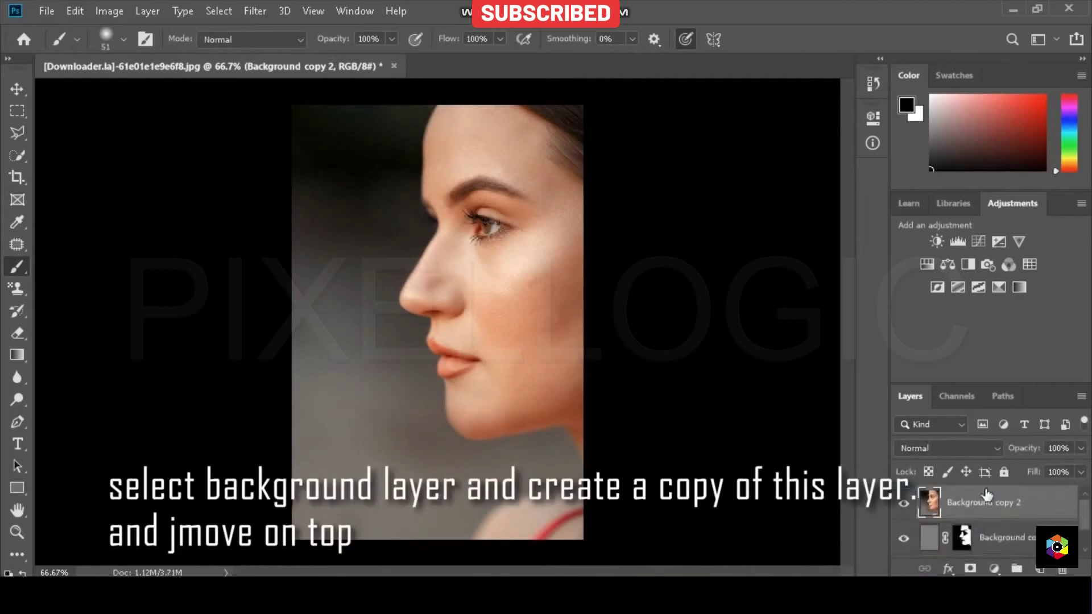
pyautogui.click(254, 13)
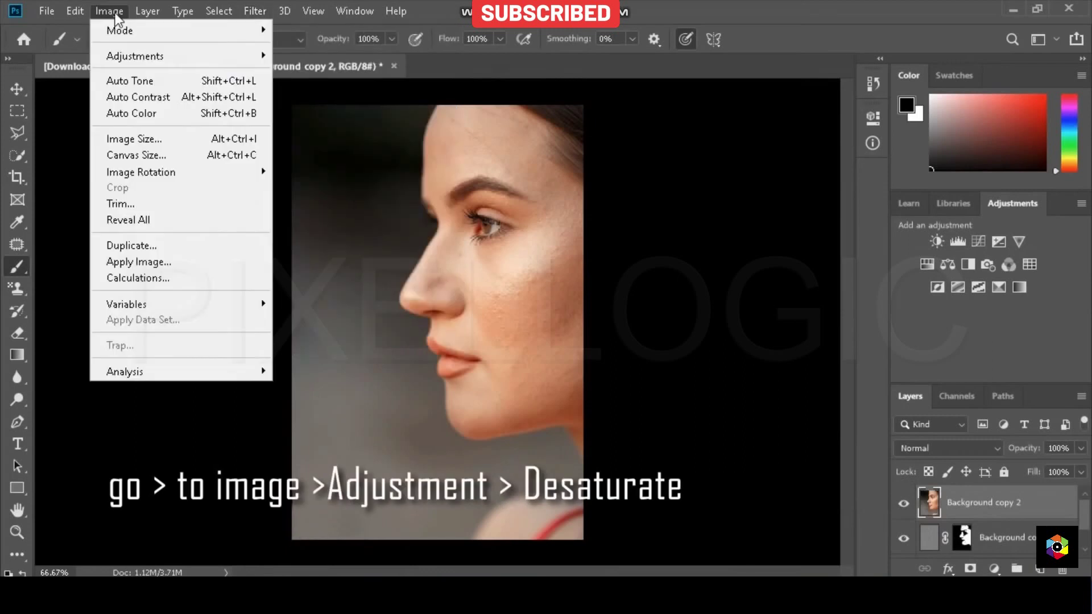
pyautogui.moveTo(134, 56)
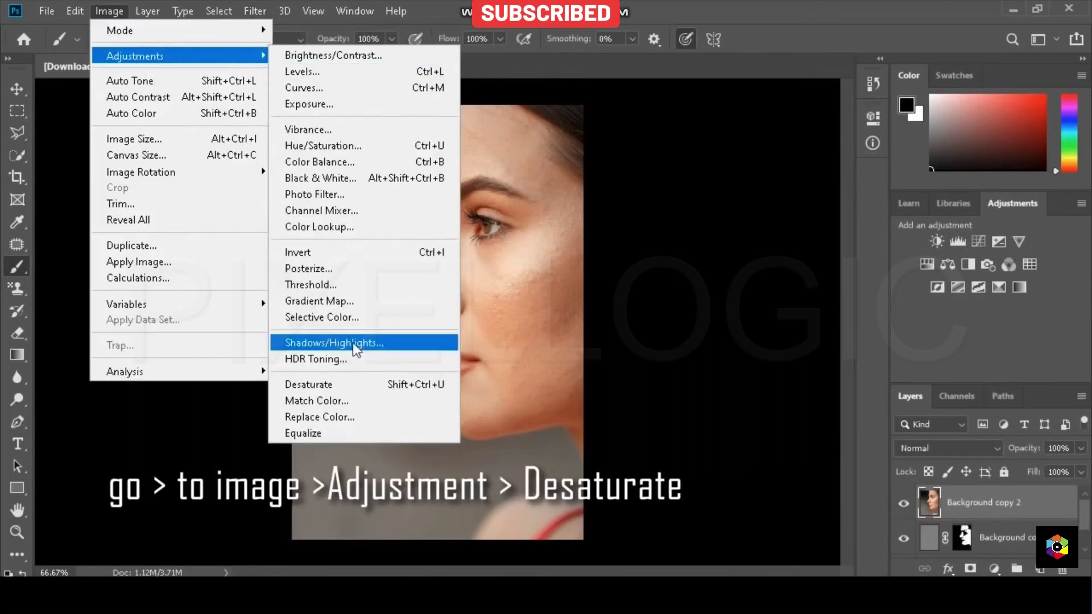
pyautogui.click(349, 383)
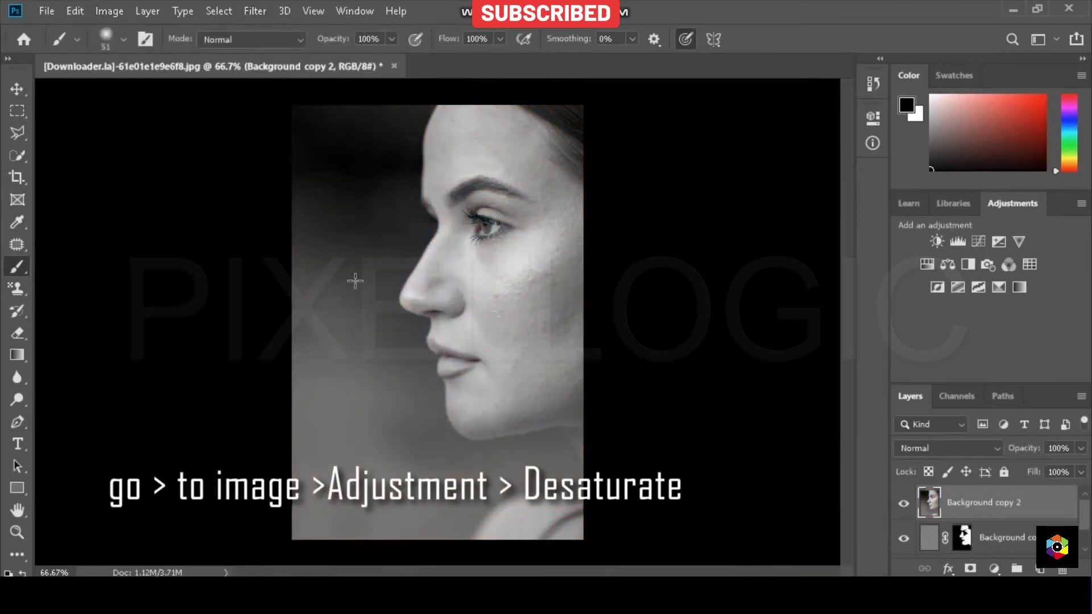
pyautogui.click(257, 12)
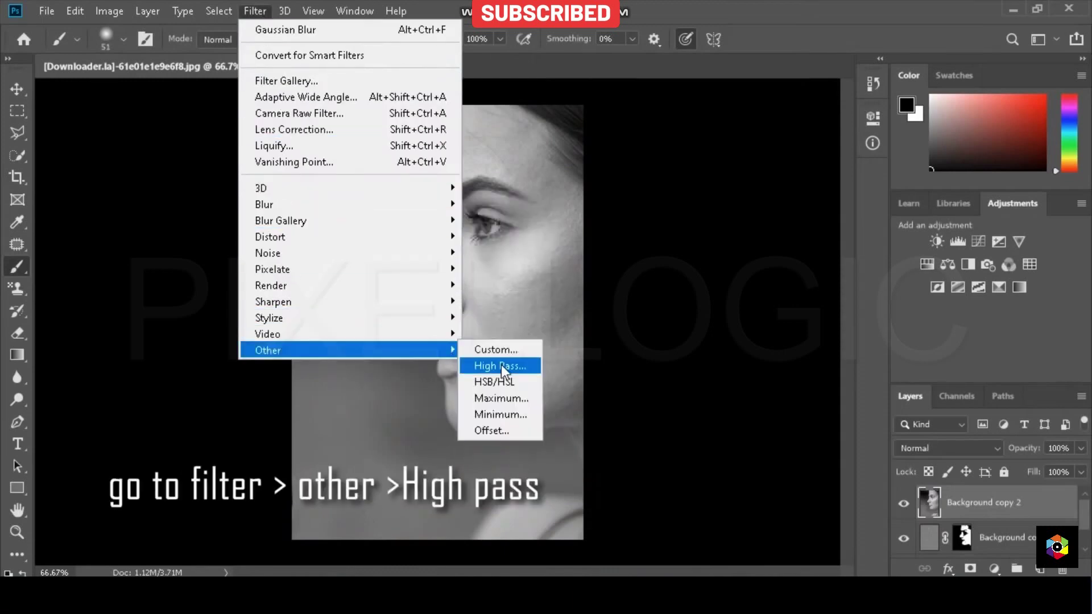
# Apply a 1.4-pixel High Pass filter to Background copy 2
pyautogui.moveTo(267, 350)
pyautogui.click(502, 366)
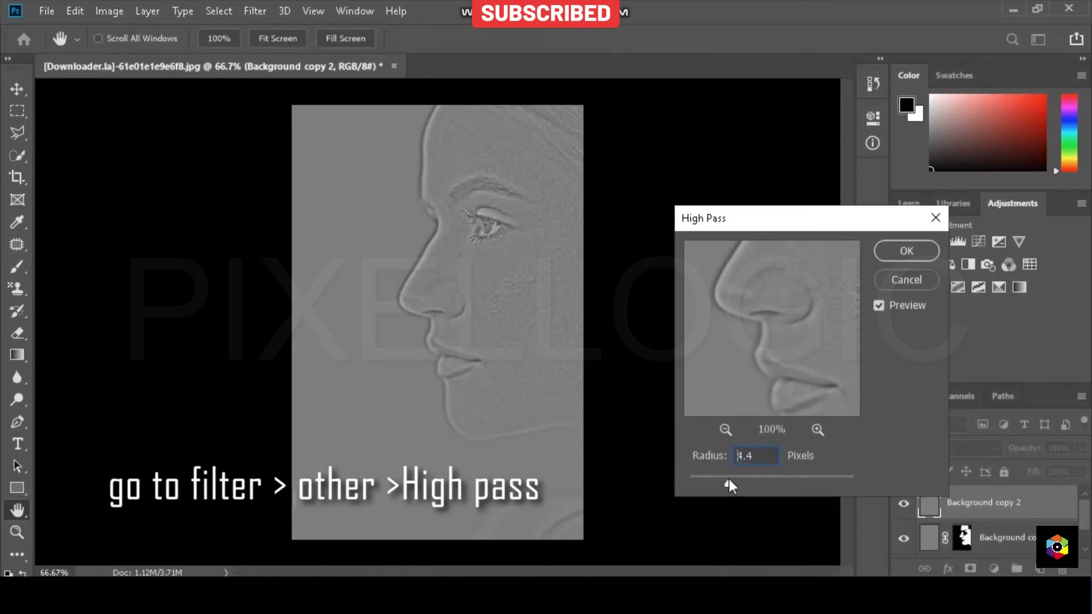
pyautogui.moveTo(725, 481); pyautogui.dragTo(702, 487)
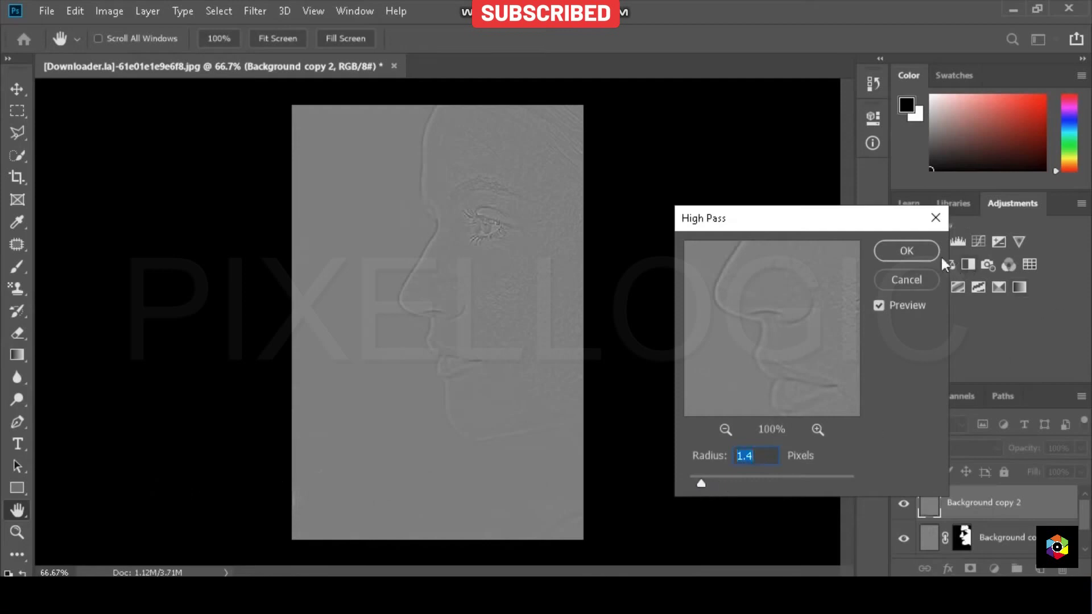
pyautogui.click(907, 253)
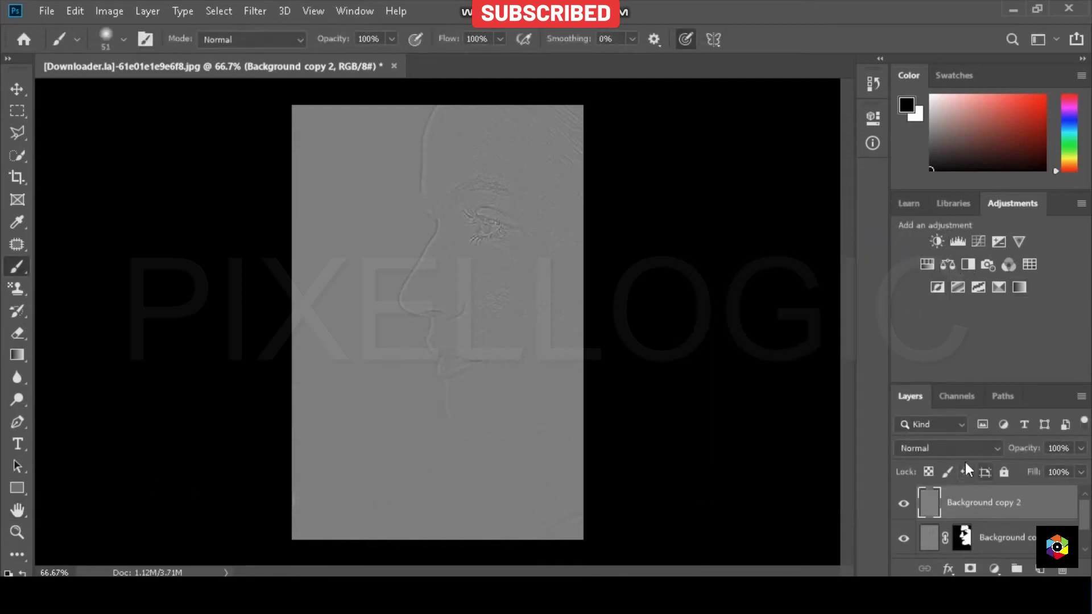
pyautogui.click(947, 449)
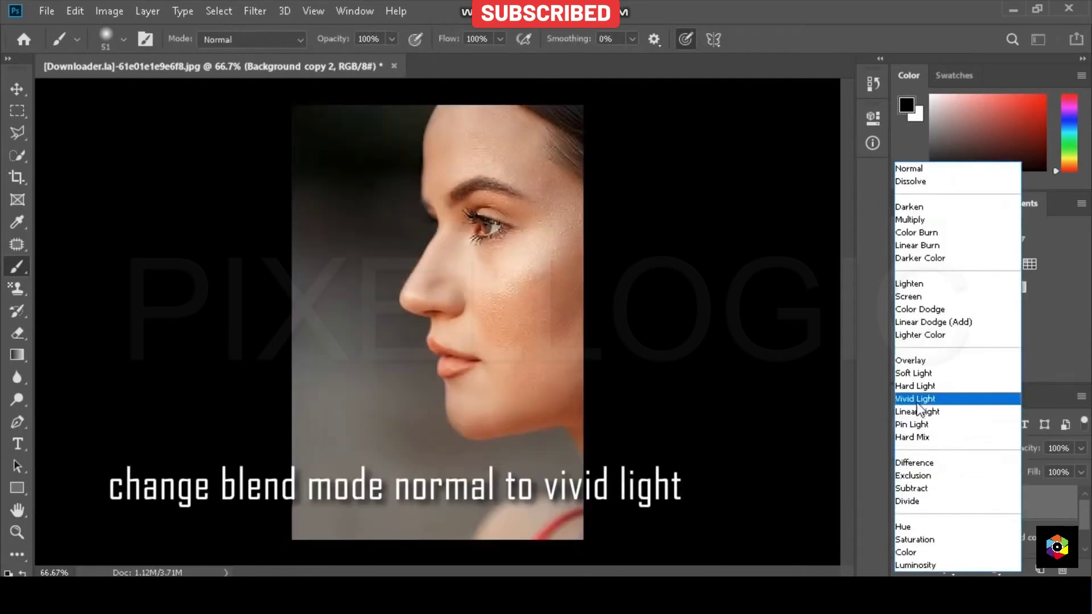
# Set Background copy 2 to Vivid Light blending at 33% opacity
pyautogui.click(920, 400)
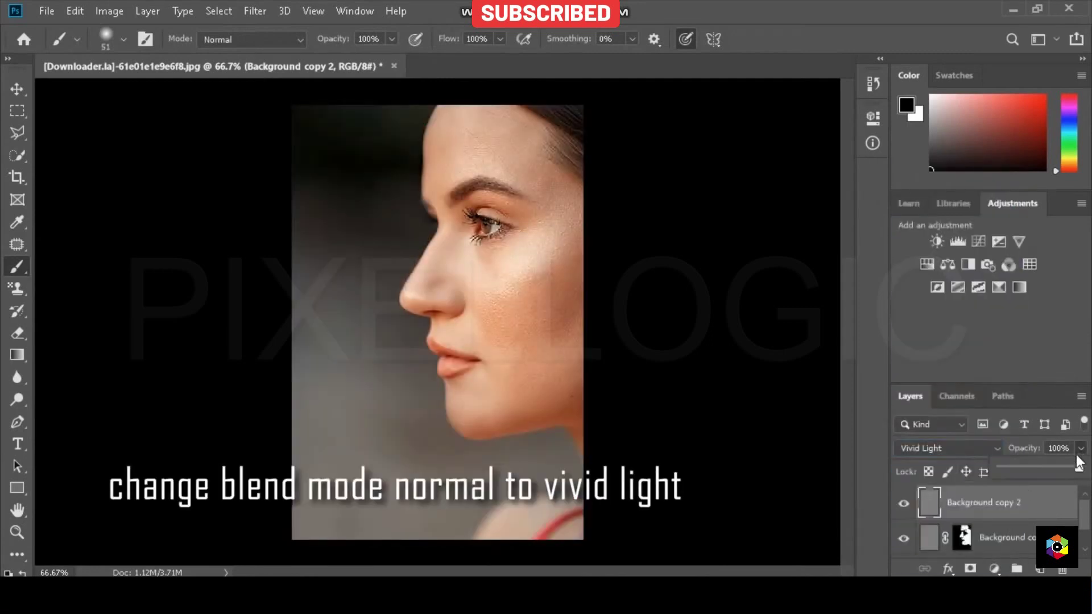
pyautogui.moveTo(1074, 470); pyautogui.dragTo(1047, 469)
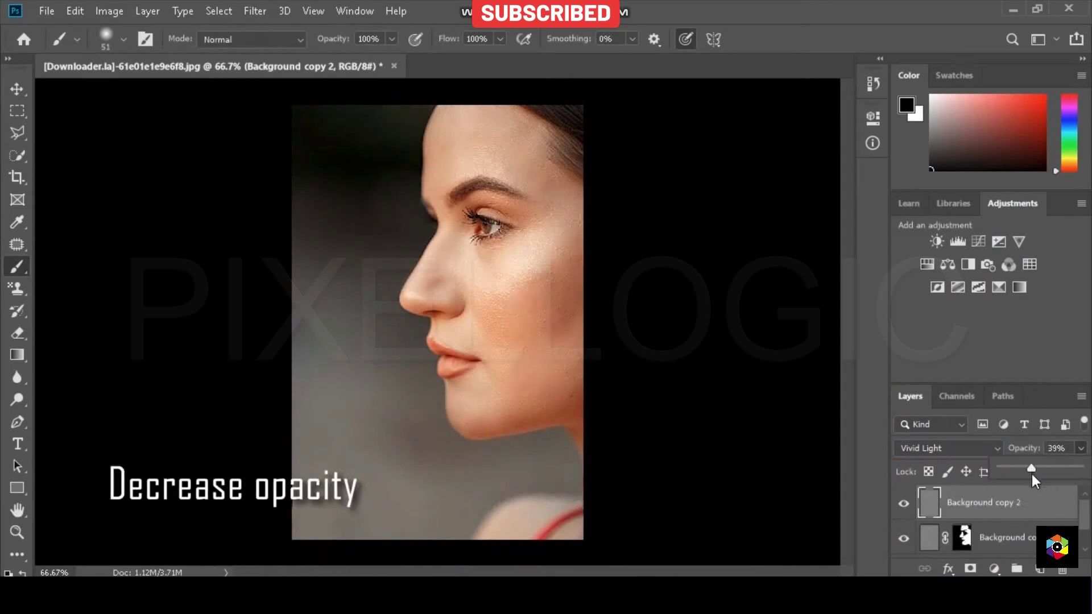
pyautogui.moveTo(1032, 473); pyautogui.dragTo(1026, 477)
pyautogui.click(1067, 522)
# Toggle the smoothing layer's visibility off and on to compare before and after
pyautogui.click(1084, 523)
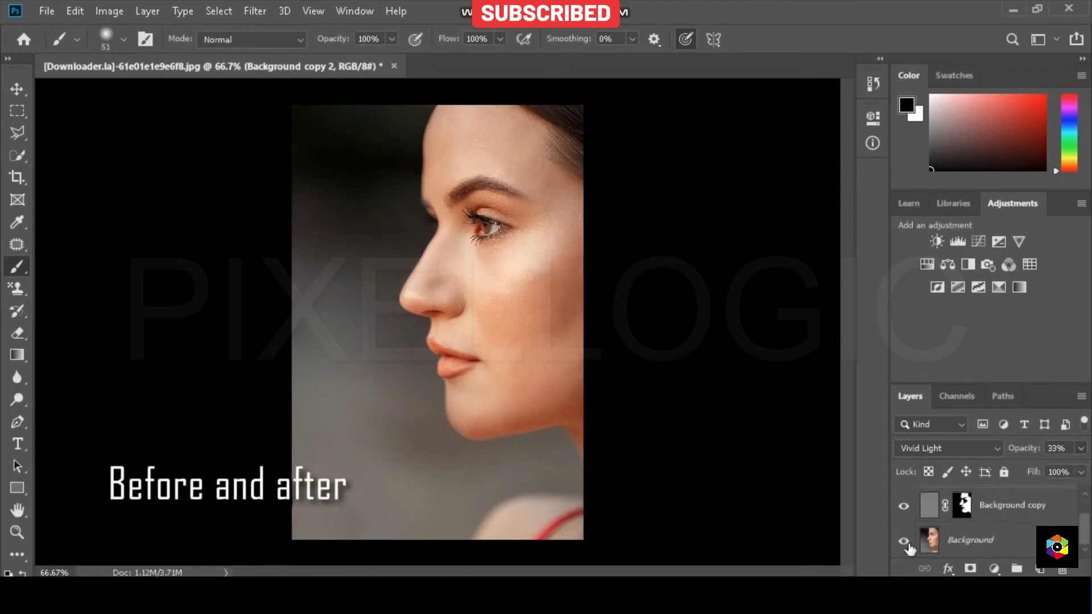
pyautogui.press('alt')
pyautogui.keyDown('alt'); pyautogui.click(905, 542); pyautogui.keyUp('alt')
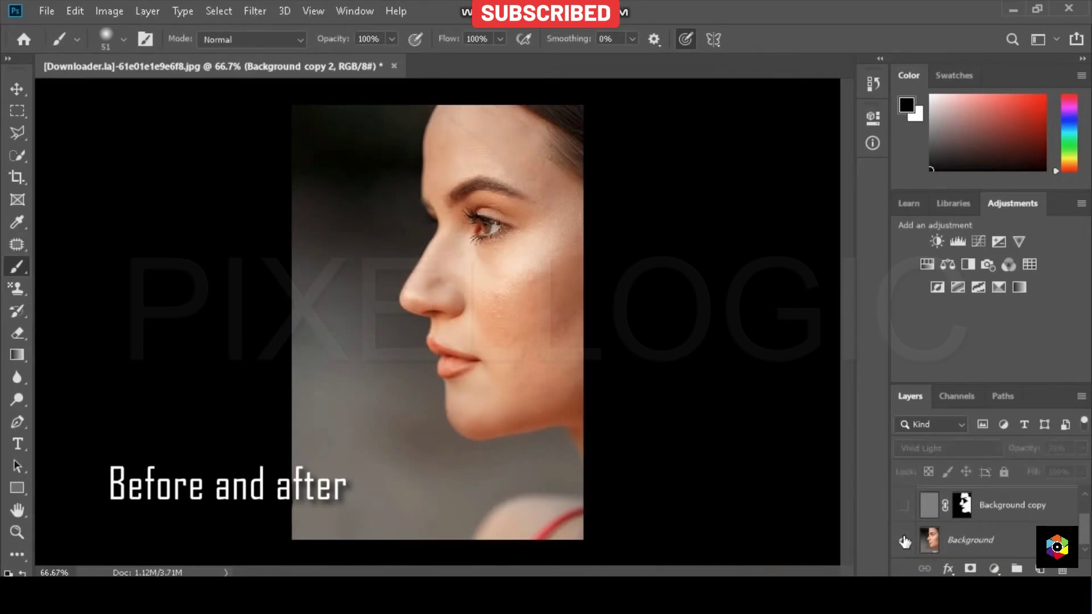
pyautogui.keyDown('alt'); pyautogui.click(905, 542); pyautogui.keyUp('alt')
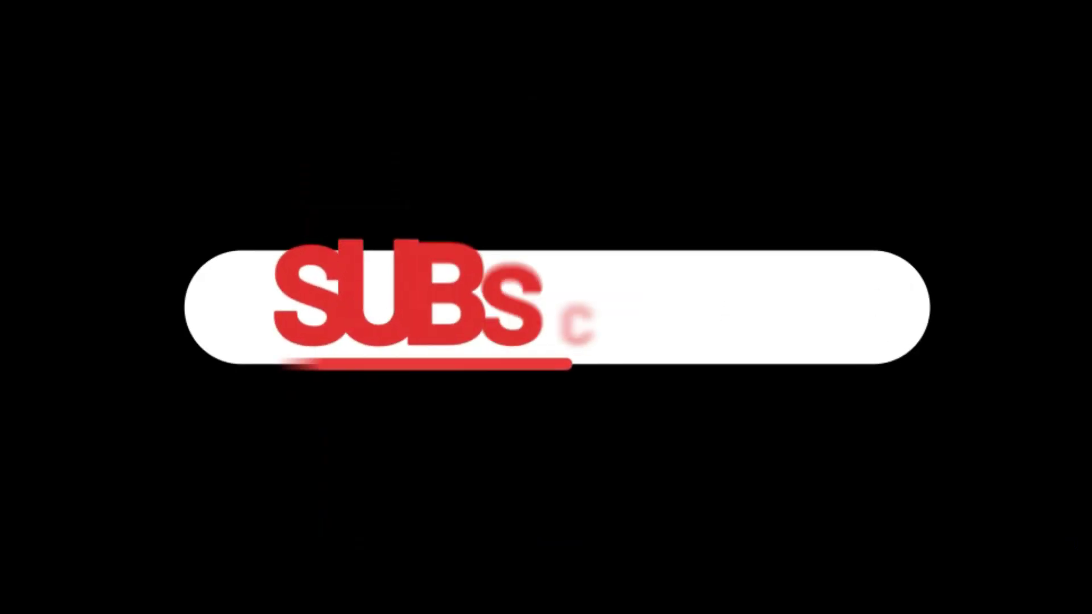